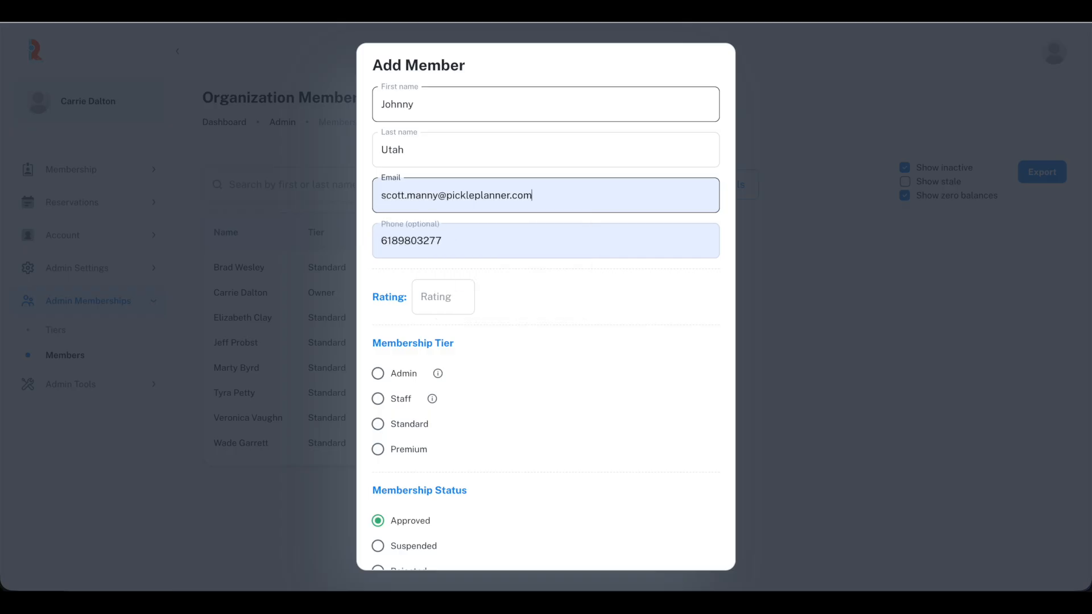
# - Add the new member on the Standard tier with custom message 'Welcome' and the phone left blank
pyautogui.press('BackSpace')
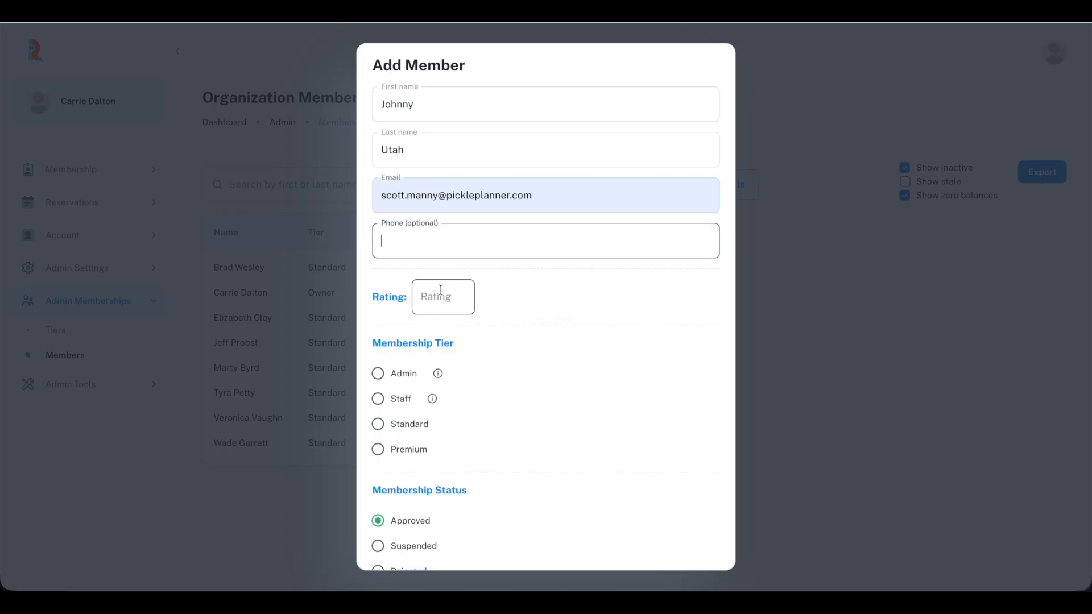
pyautogui.scroll(-1, 459, 346)
pyautogui.click(377, 369)
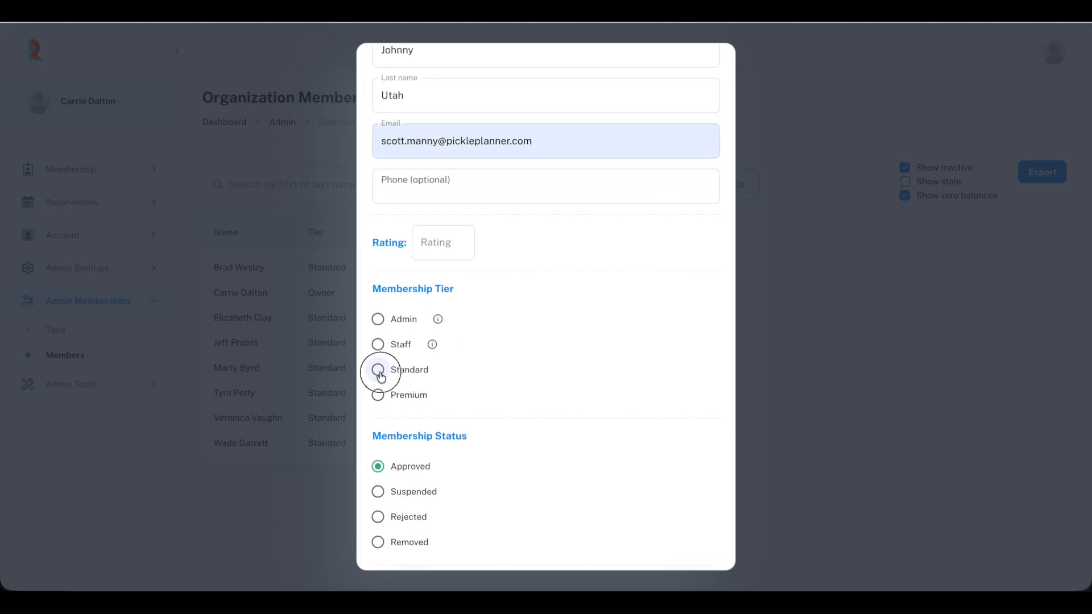
pyautogui.scroll(-3, 517, 405)
pyautogui.click(516, 405)
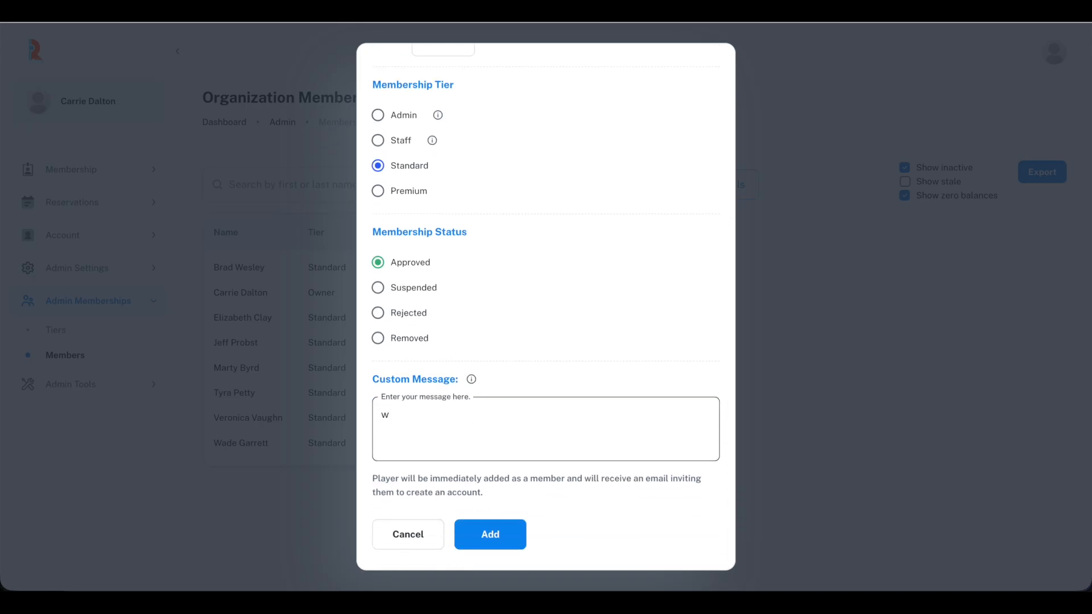
pyautogui.write('Welcome!')
pyautogui.click(505, 545)
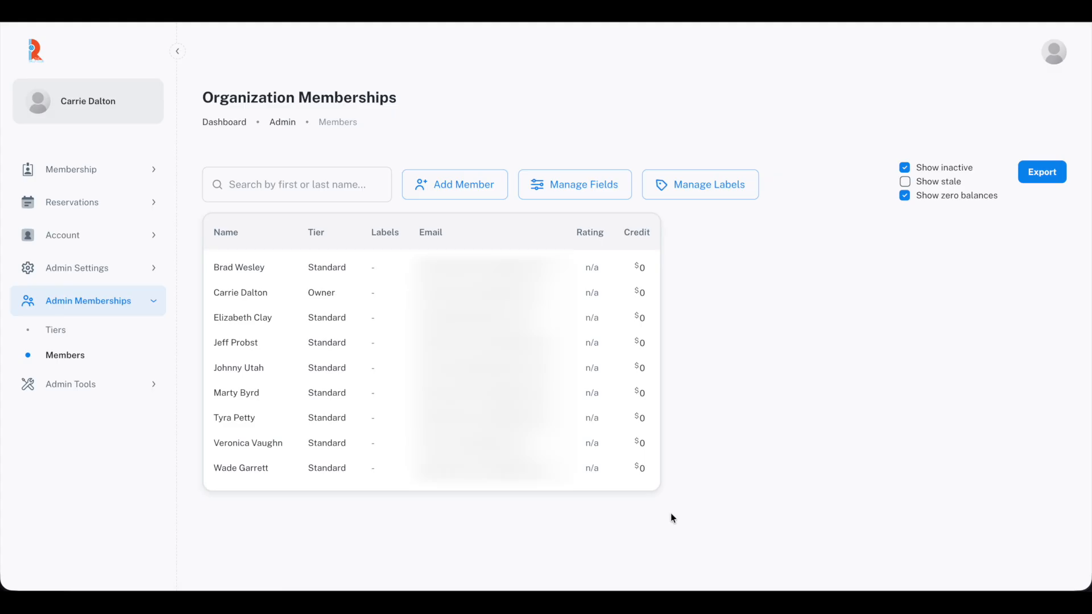
# - Show the Registered column in the member table
pyautogui.click(566, 185)
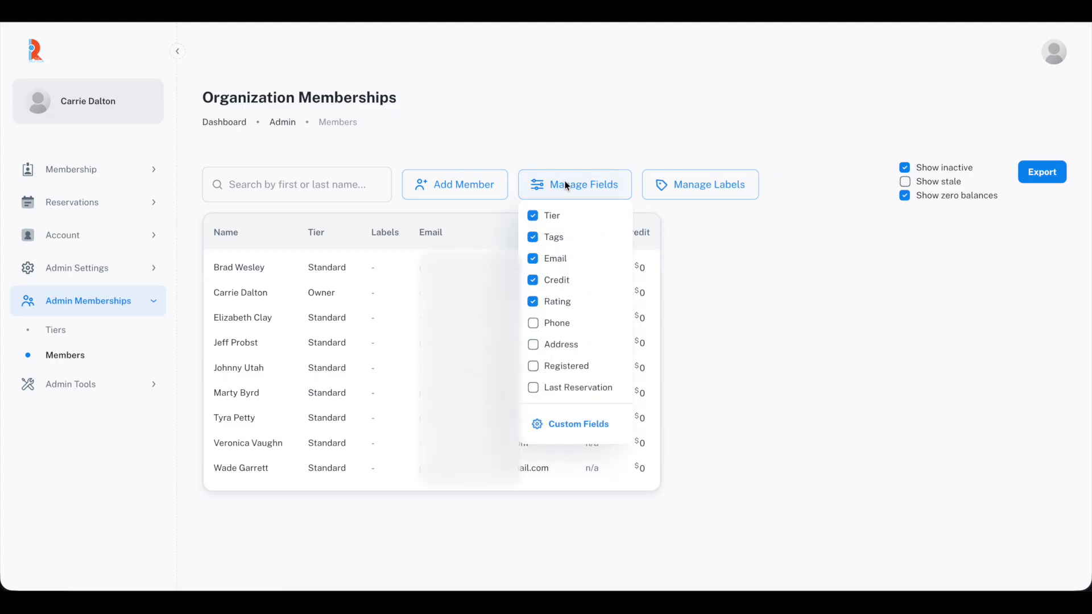
pyautogui.click(534, 368)
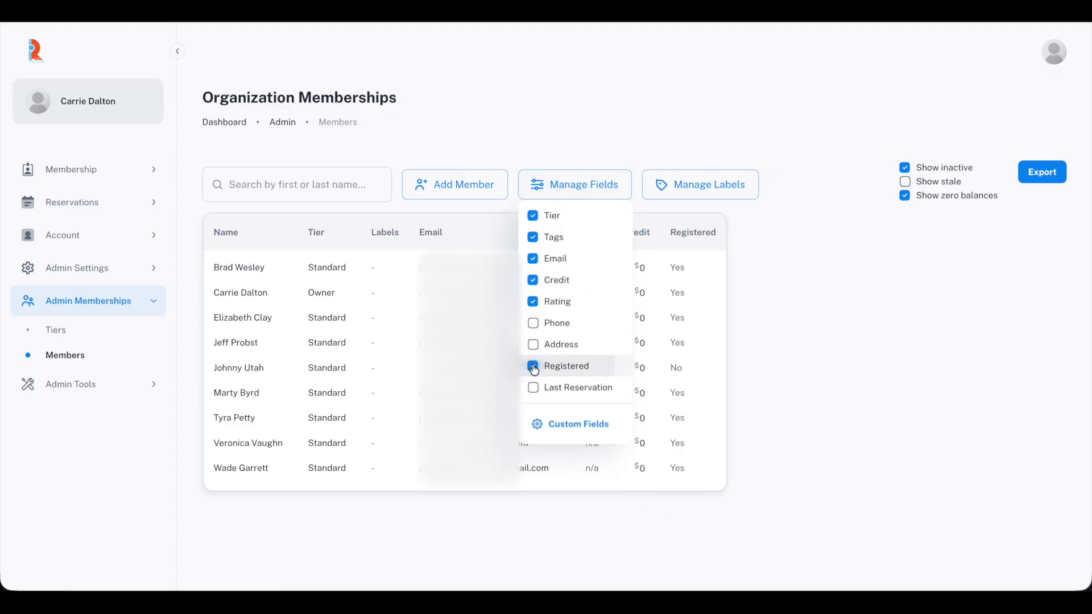
pyautogui.click(785, 433)
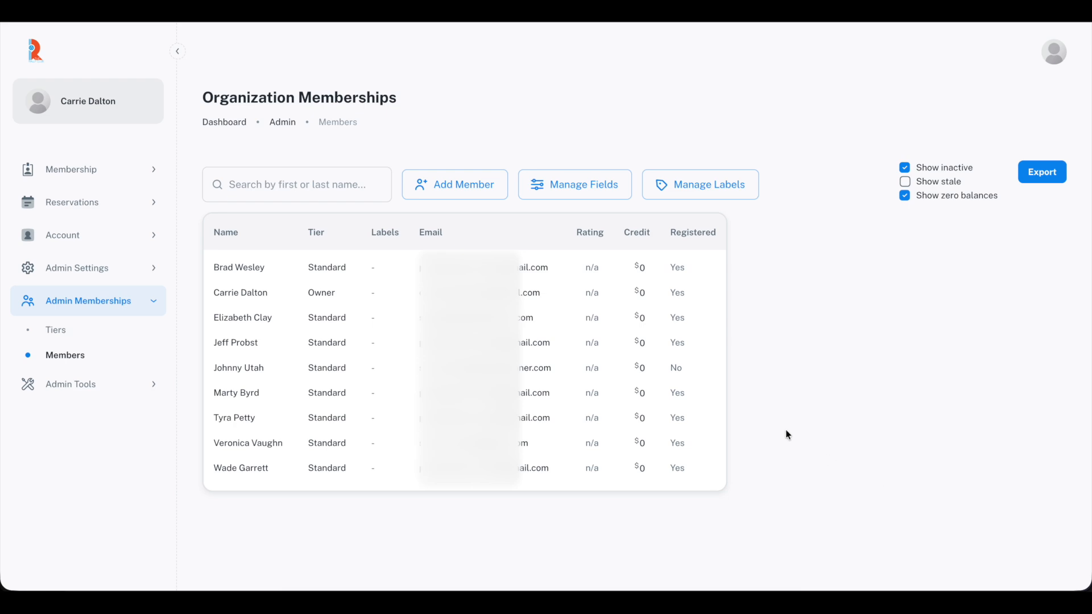
# - Create and save custom fields Member ID and Birthday
pyautogui.click(606, 183)
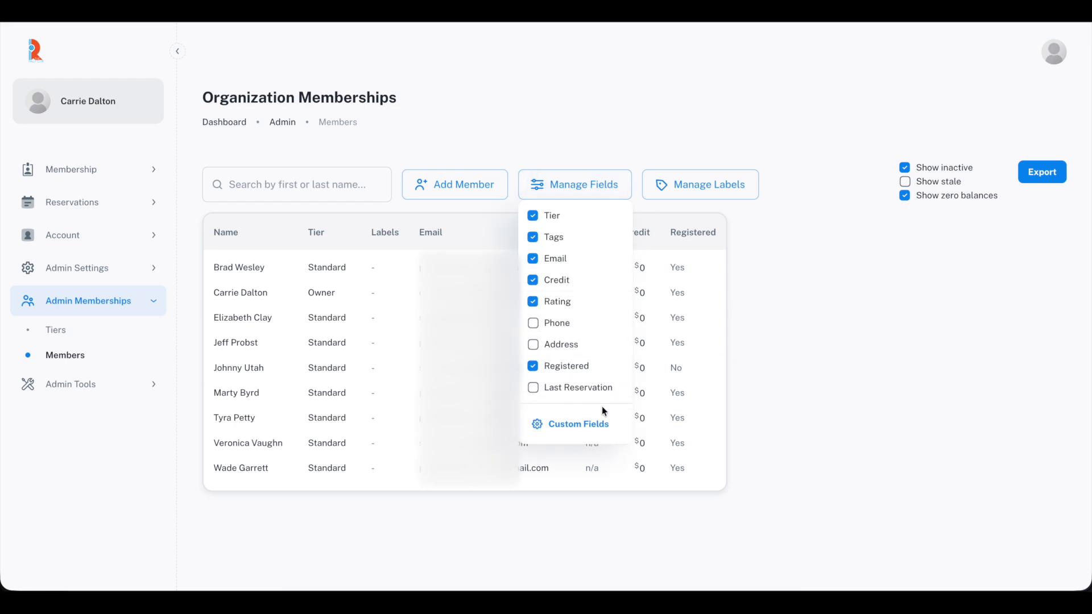
pyautogui.click(599, 428)
pyautogui.click(488, 296)
pyautogui.write('Member ID')
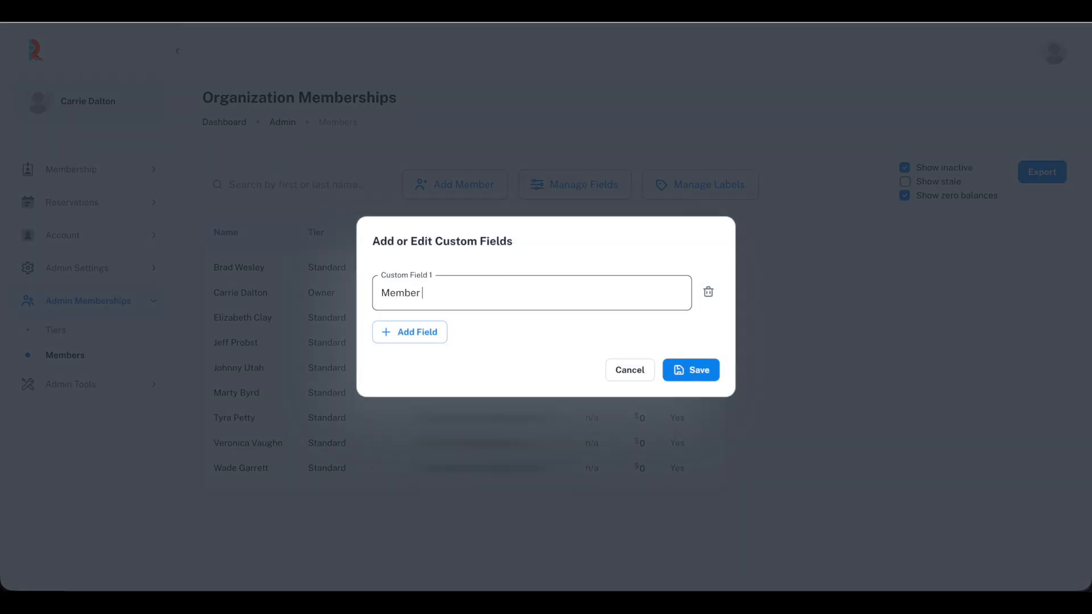
pyautogui.click(404, 333)
pyautogui.click(430, 322)
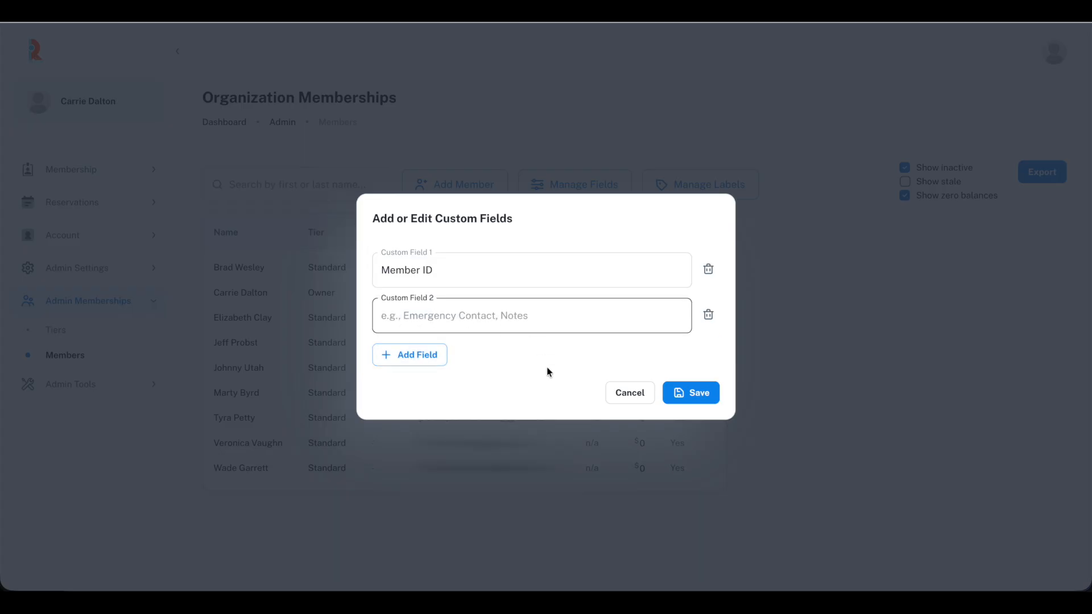
pyautogui.write('Birthday')
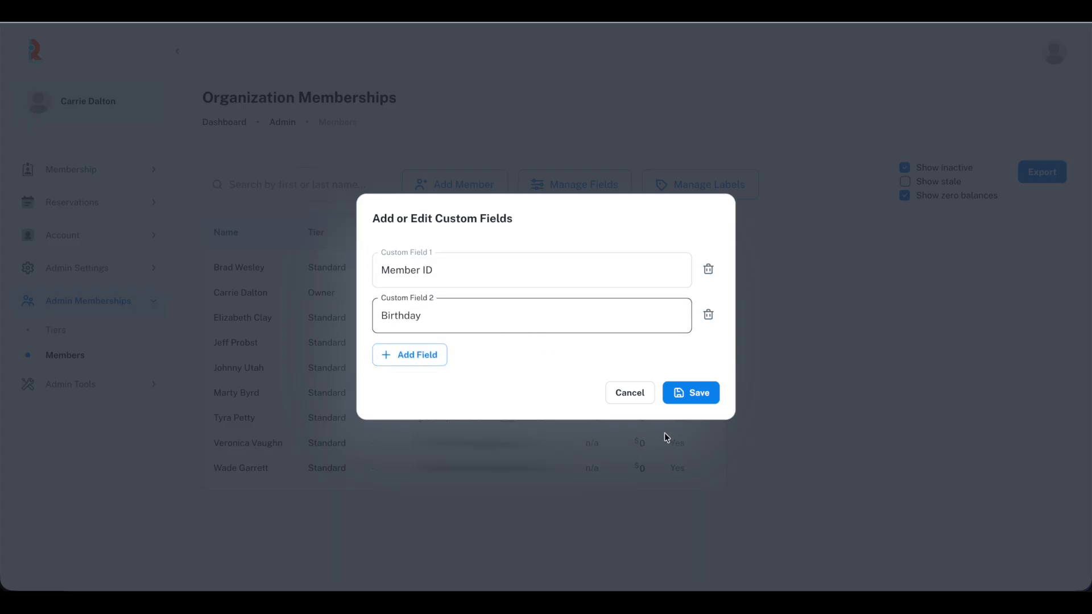
pyautogui.click(695, 393)
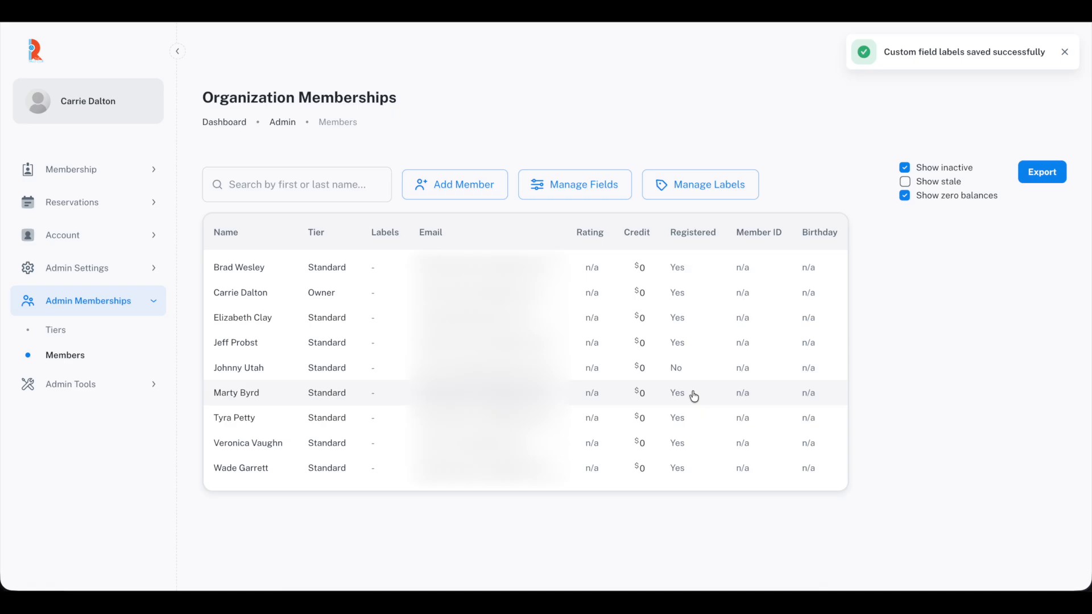
# - Set the third-row member's Member ID to 12345 and birthday to 5/31/1977, then save
pyautogui.click(707, 328)
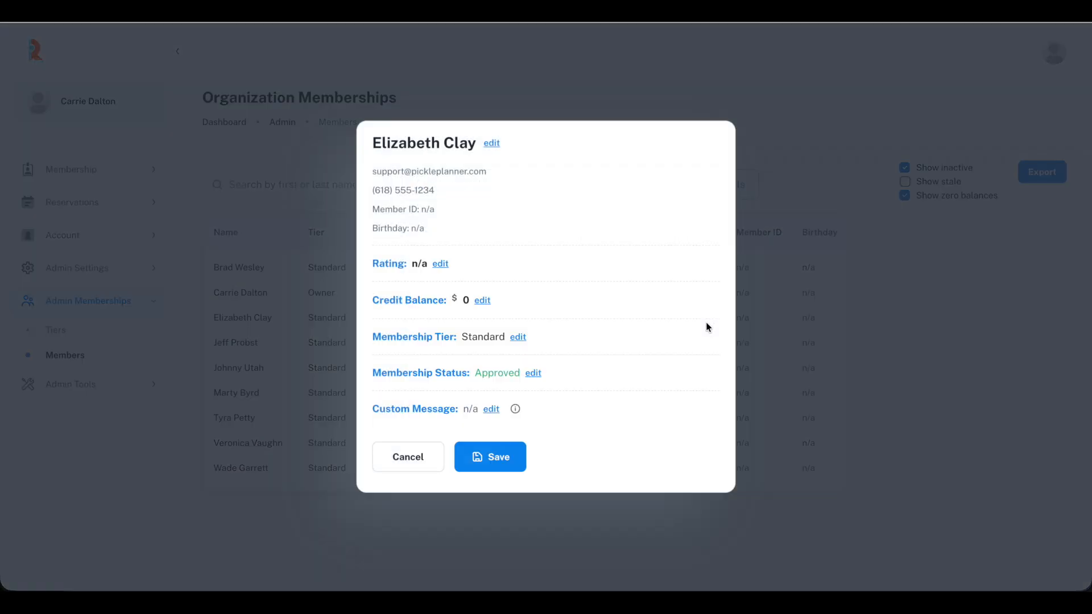
pyautogui.click(490, 144)
pyautogui.click(453, 251)
pyautogui.write('12345')
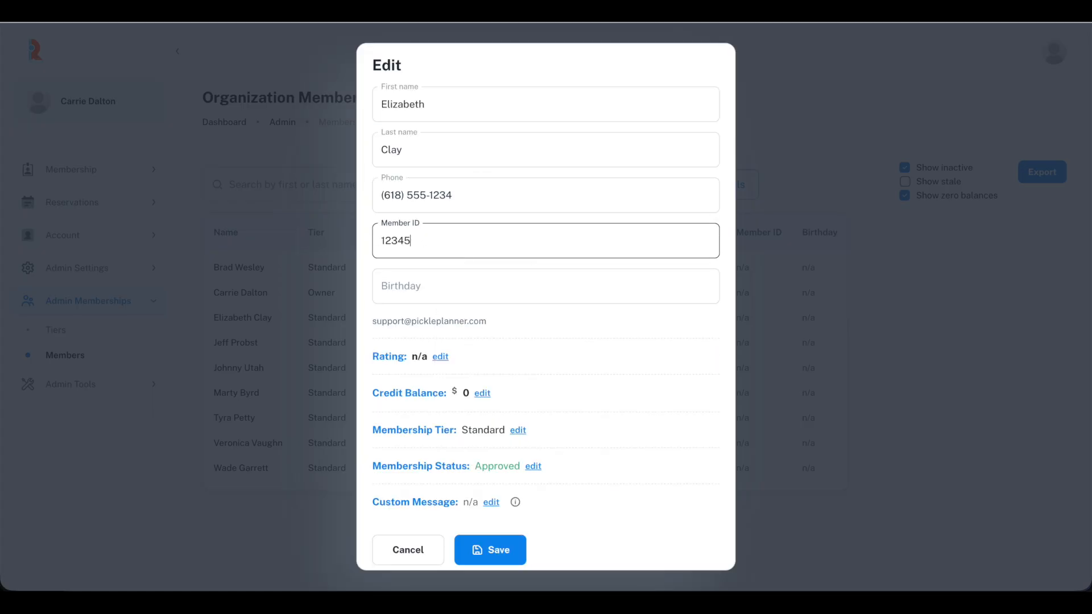
pyautogui.click(426, 282)
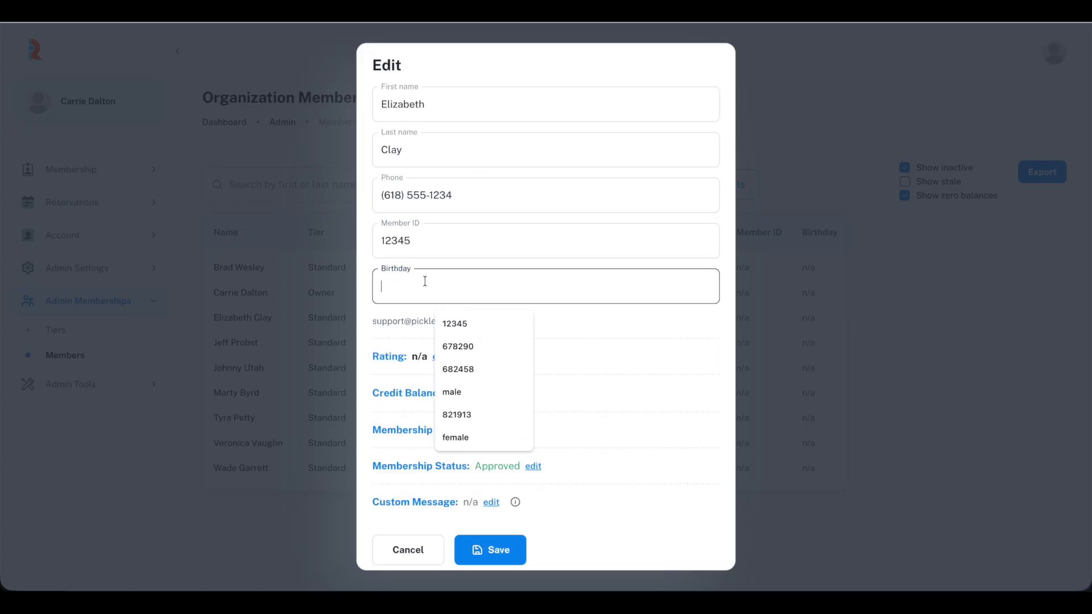
pyautogui.write('5/31')
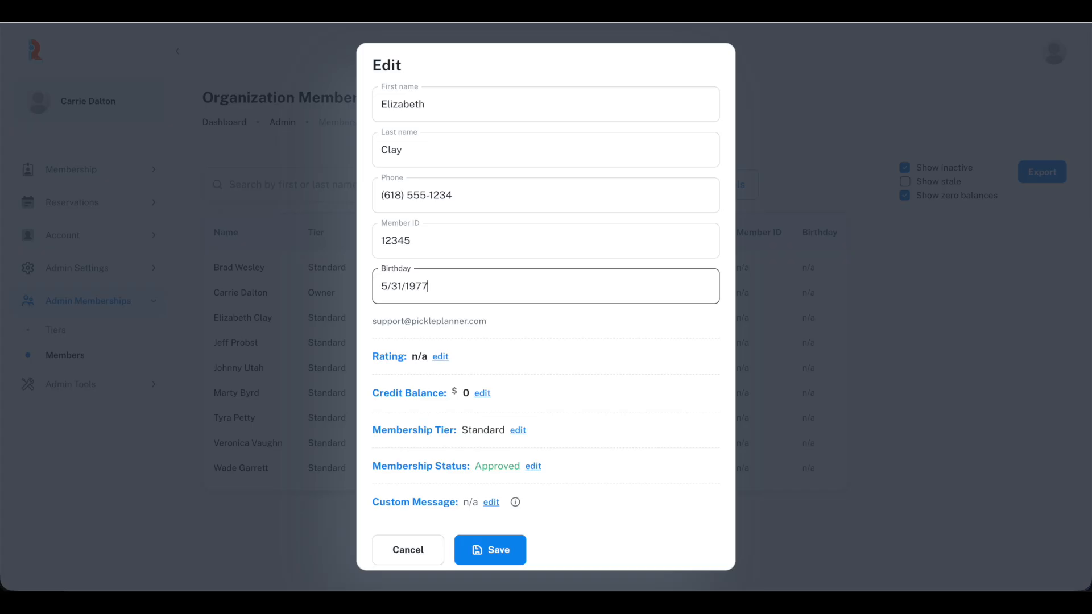
pyautogui.write('/1977')
pyautogui.click(477, 549)
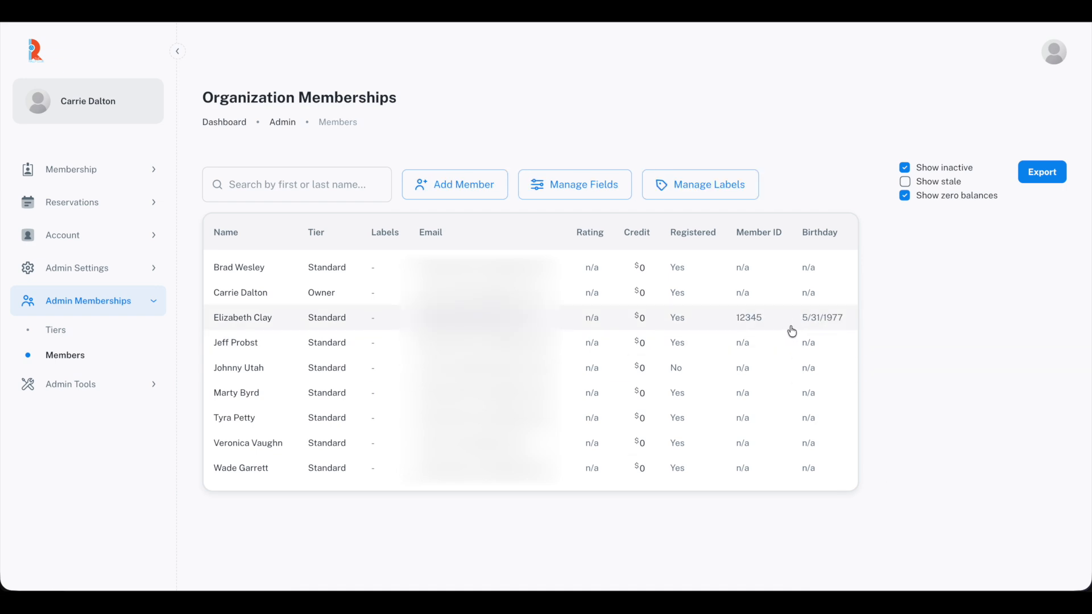
# - In the labels manager's edit mode, create a green '2025 paid' label
pyautogui.click(689, 187)
pyautogui.click(790, 237)
pyautogui.click(368, 314)
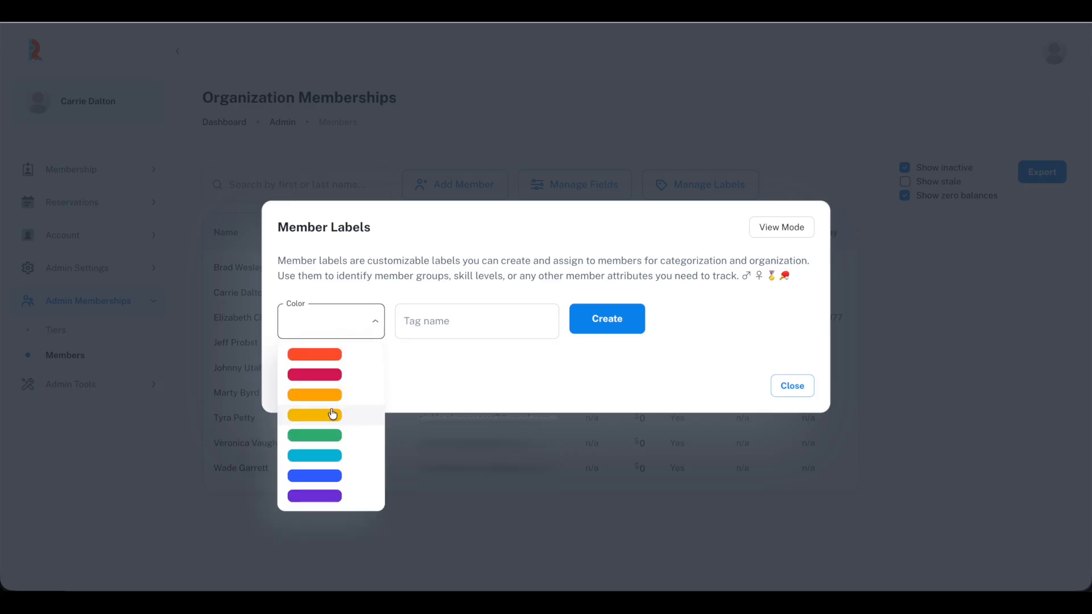
pyautogui.click(319, 435)
pyautogui.click(433, 320)
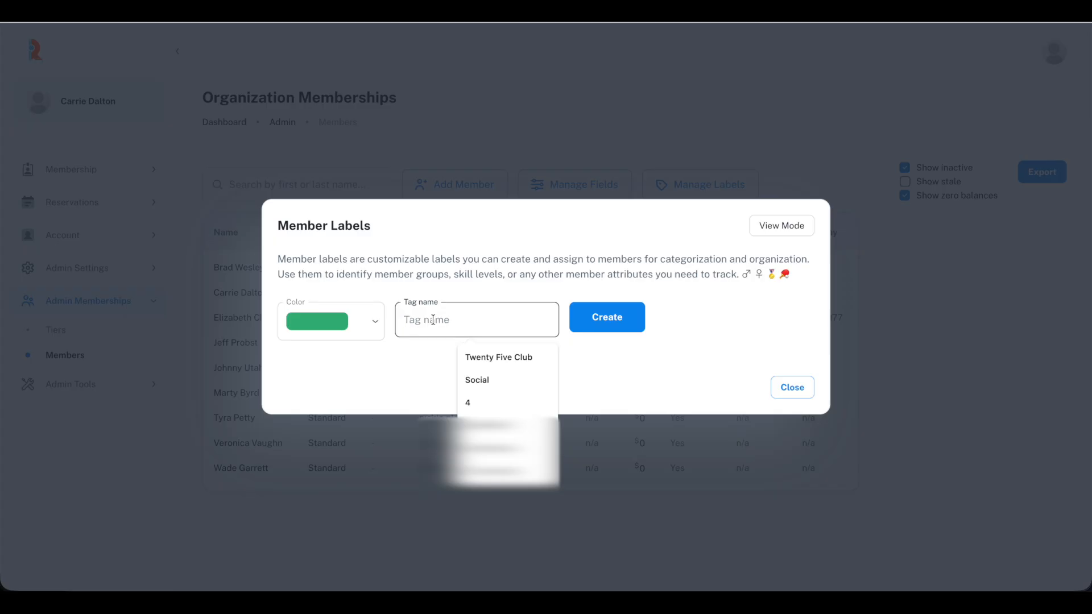
pyautogui.write('2025 paid')
pyautogui.click(603, 314)
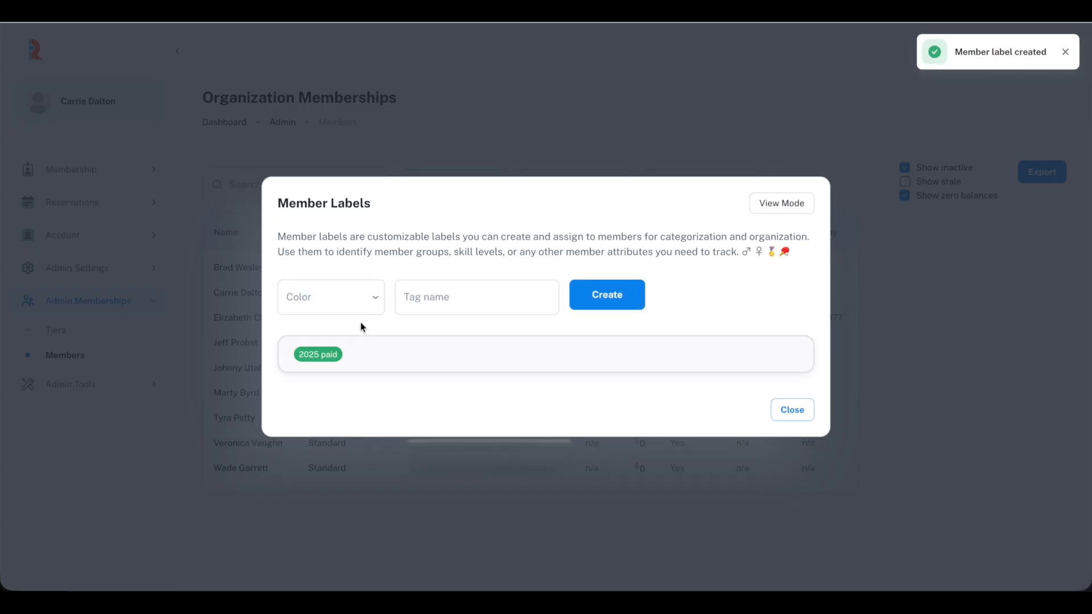
# - Create a red '2025 unpaid' label and a yellow 'volunteer' label
pyautogui.click(360, 302)
pyautogui.click(334, 323)
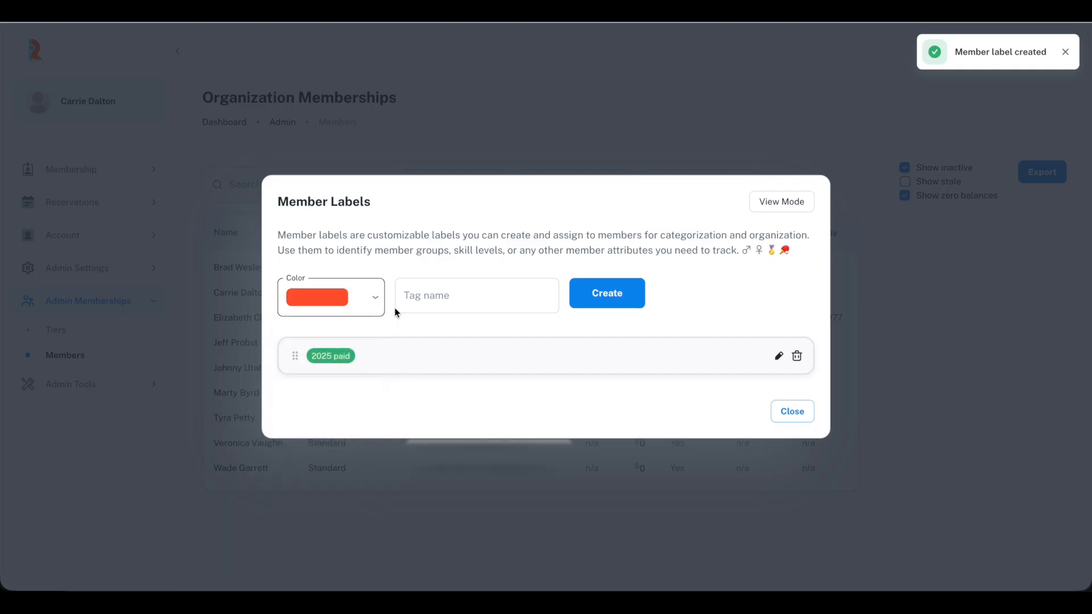
pyautogui.click(416, 297)
pyautogui.write('2025 unpaid')
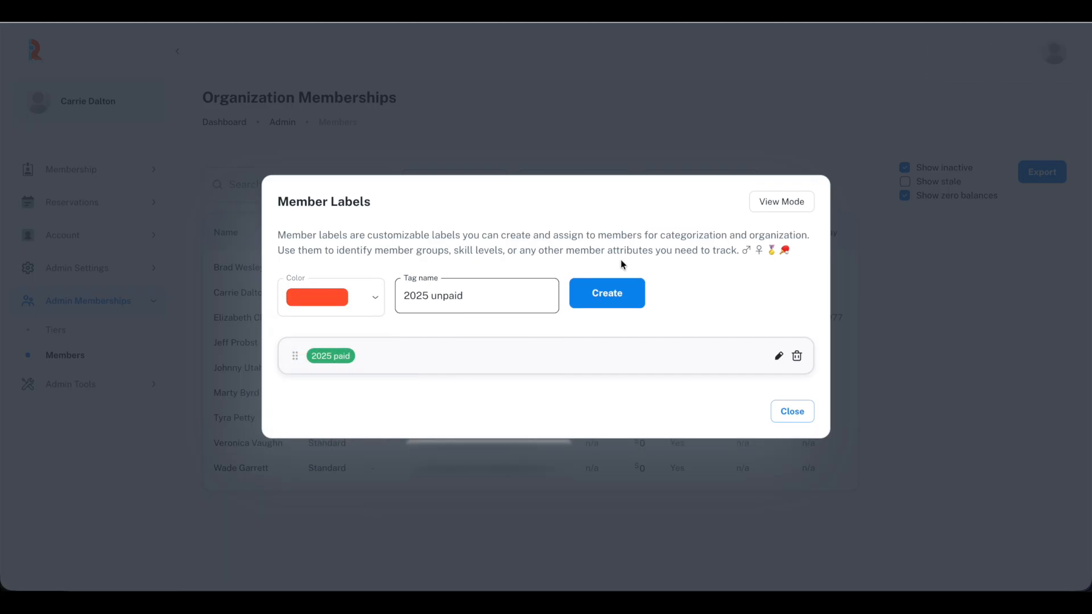
pyautogui.click(616, 294)
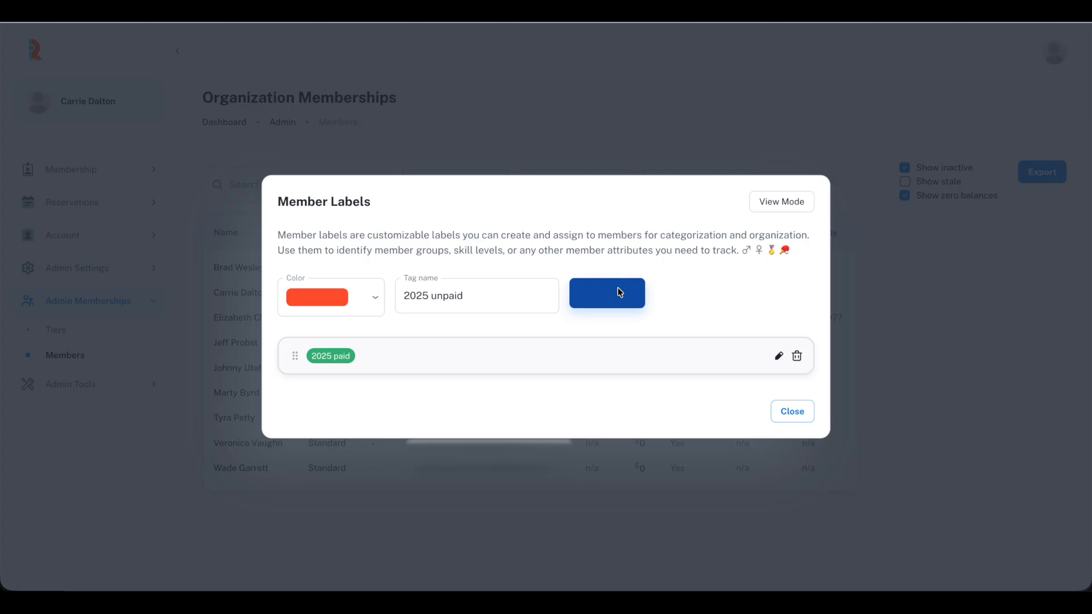
pyautogui.click(365, 283)
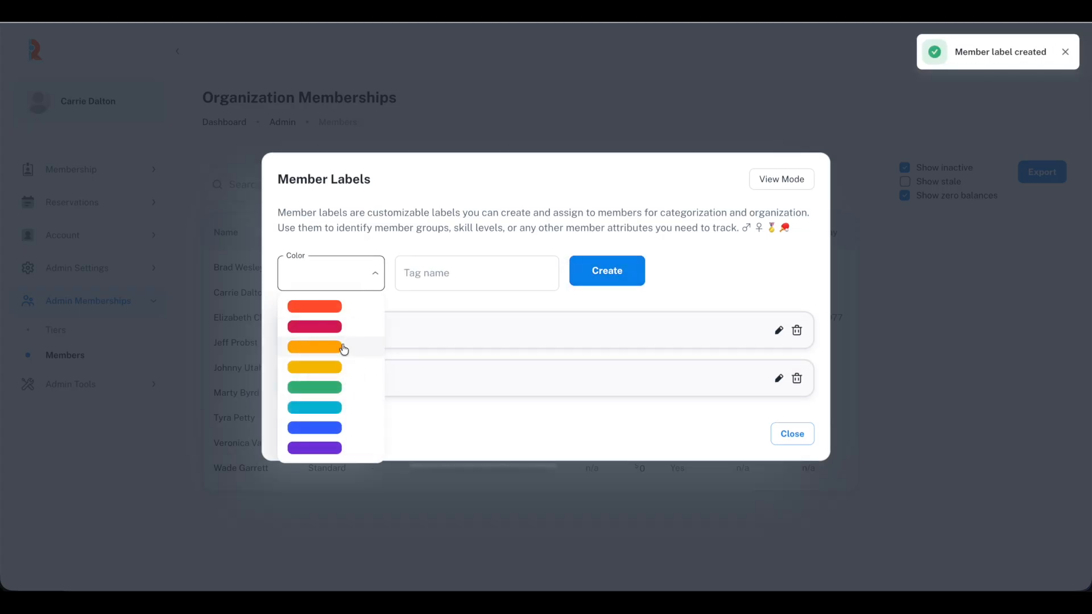
pyautogui.click(336, 366)
pyautogui.click(422, 279)
pyautogui.write('V')
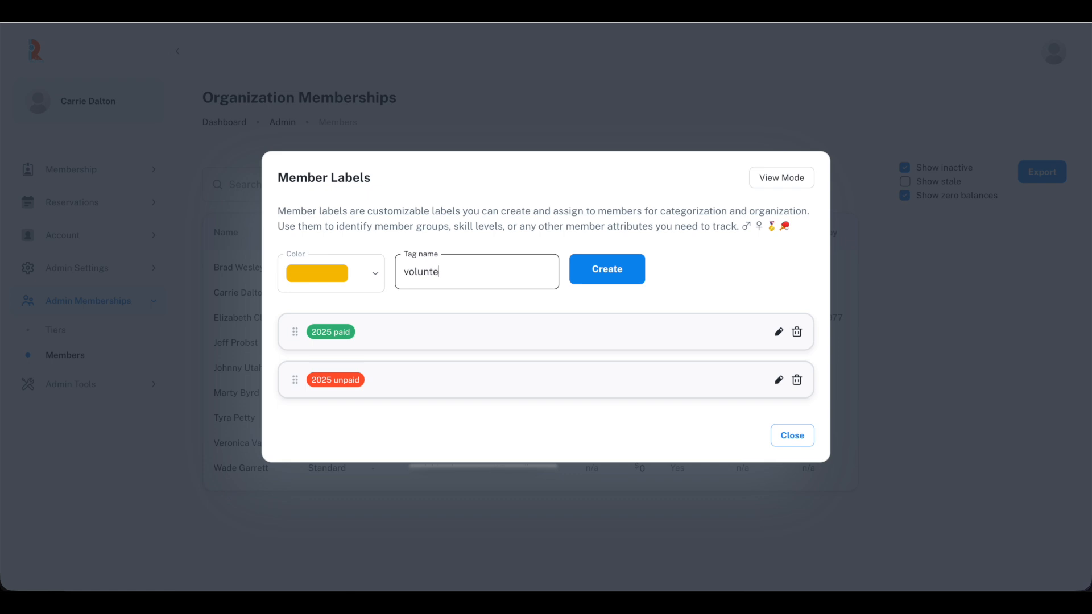
pyautogui.click(607, 278)
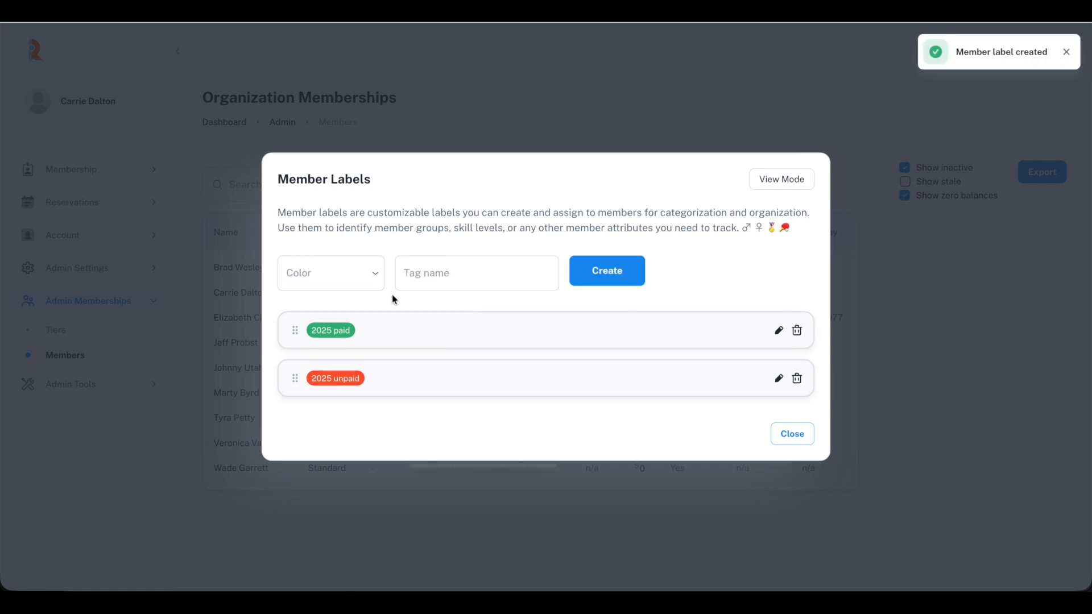
# - Create a blue 'man' label and a crimson 'woman' label
pyautogui.click(356, 260)
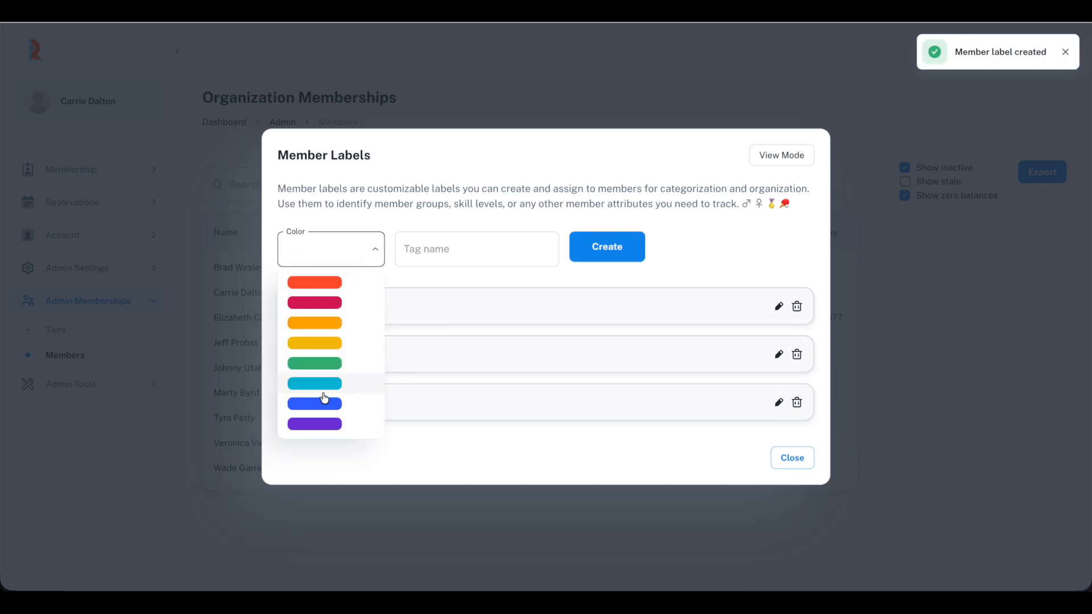
pyautogui.click(324, 405)
pyautogui.click(460, 246)
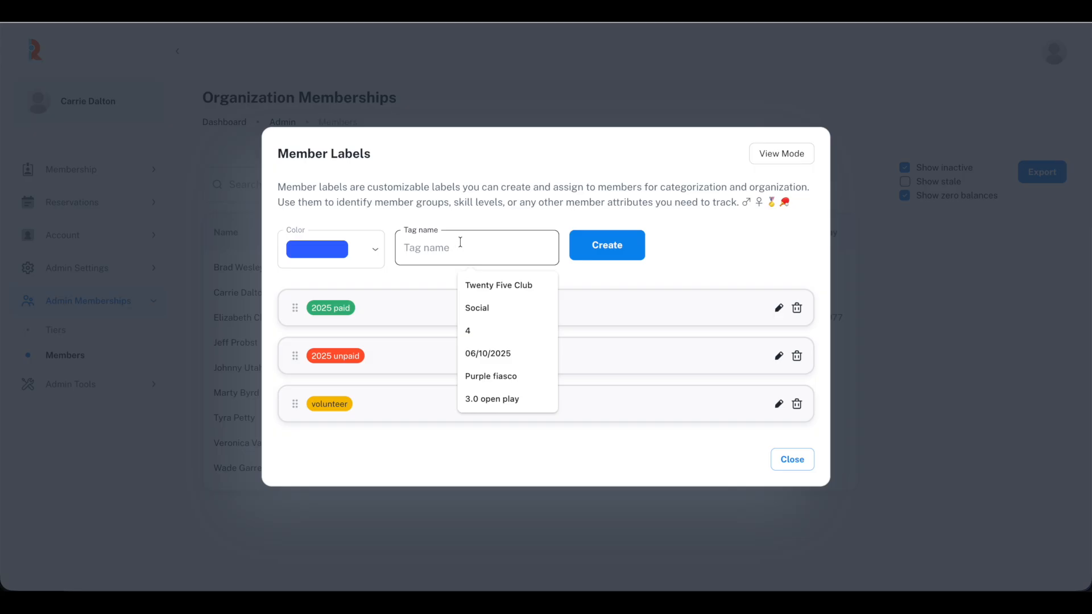
pyautogui.write('man')
pyautogui.click(603, 244)
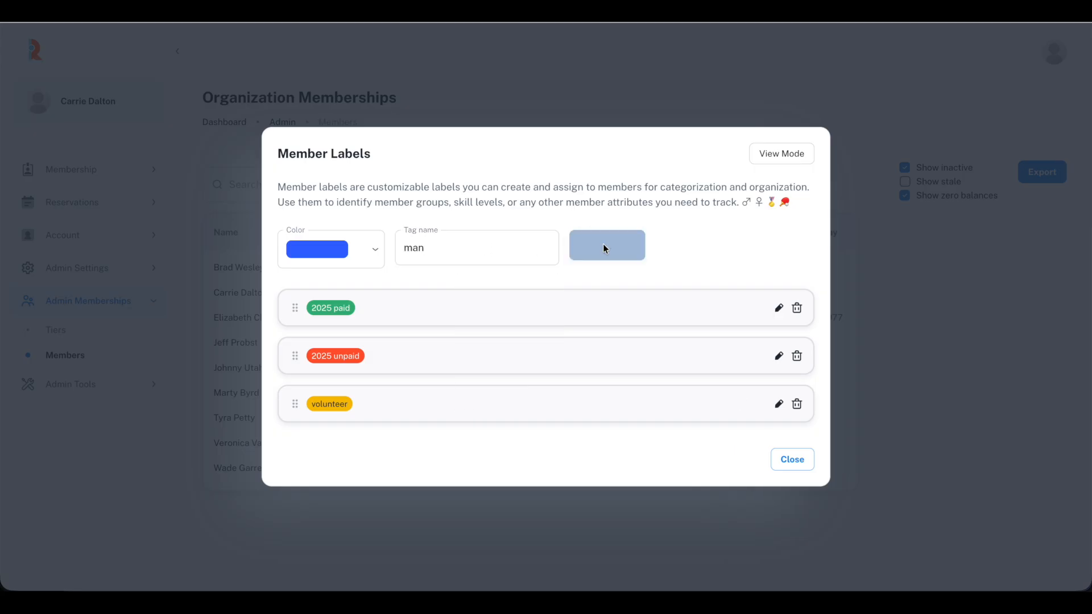
pyautogui.click(334, 258)
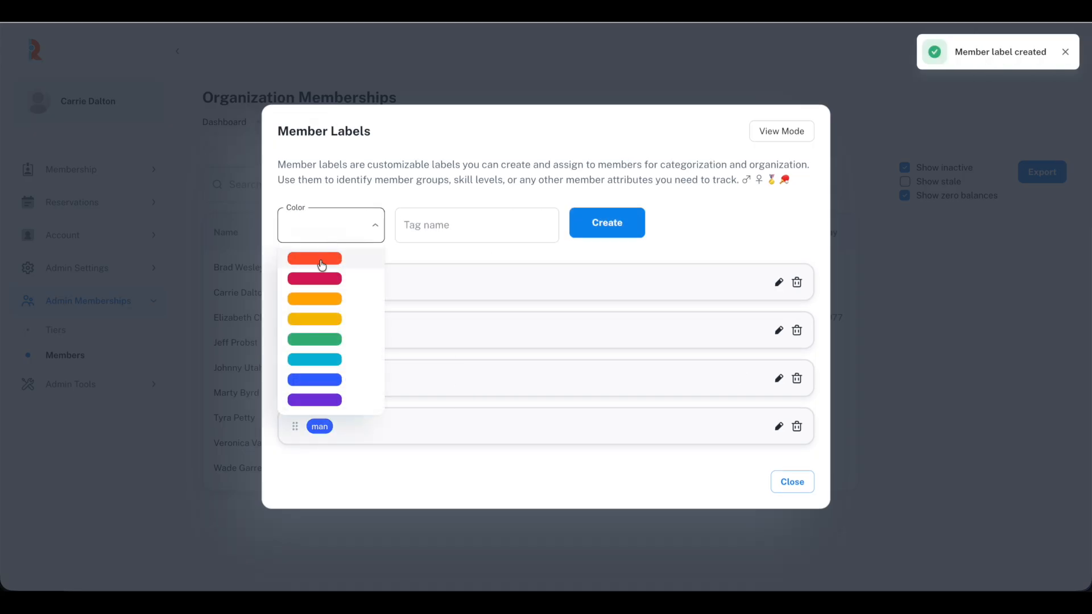
pyautogui.click(317, 278)
pyautogui.click(429, 224)
pyautogui.write('woman')
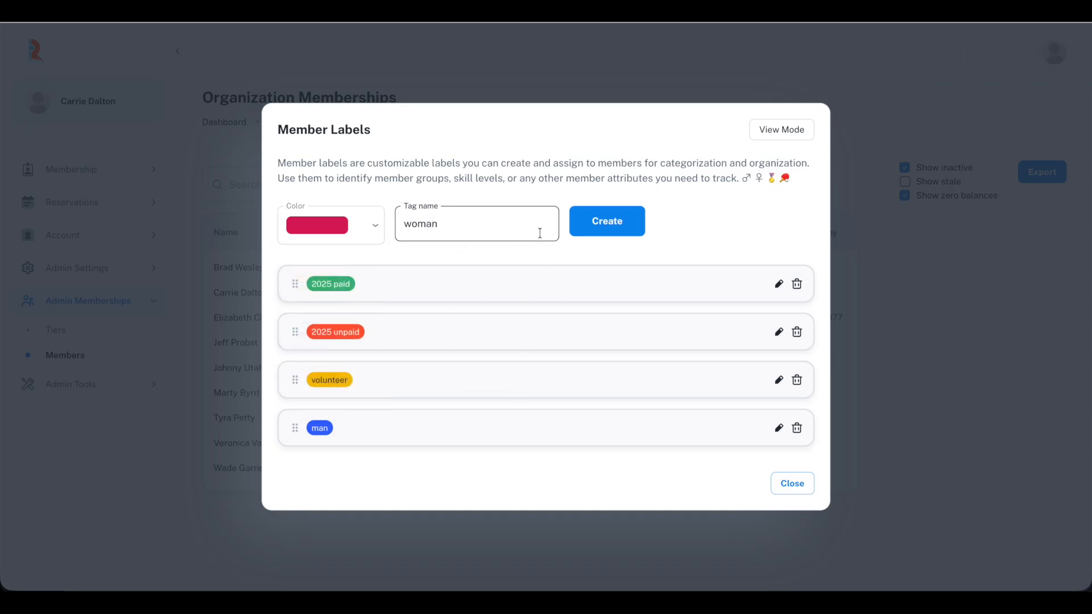
pyautogui.click(604, 227)
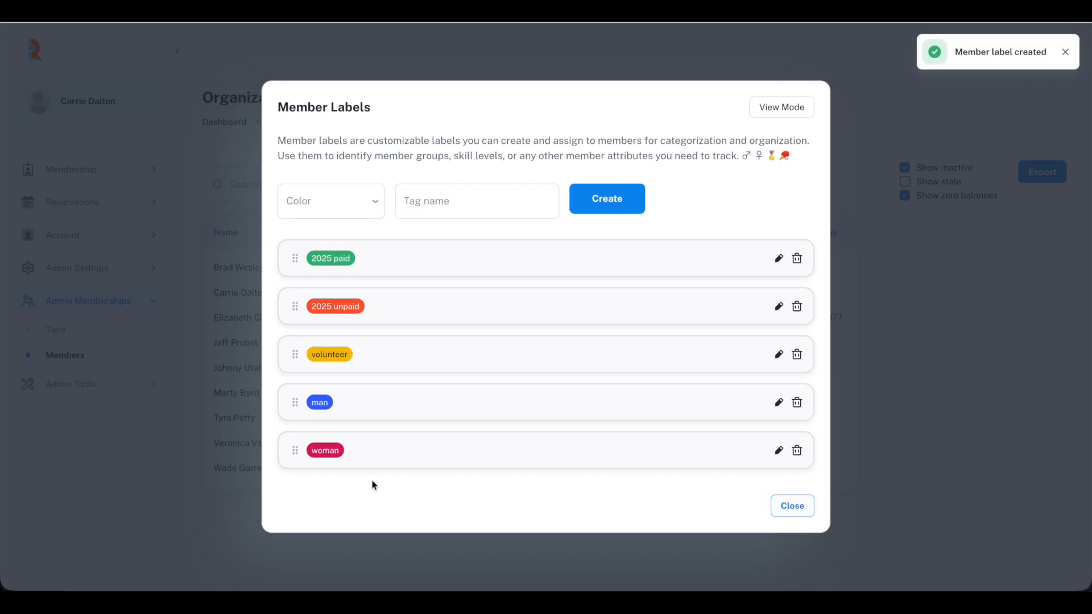
# - Move woman to the top and man second, then exit editing and close the labels window
pyautogui.moveTo(360, 427); pyautogui.dragTo(356, 258)
pyautogui.moveTo(349, 438); pyautogui.dragTo(370, 415)
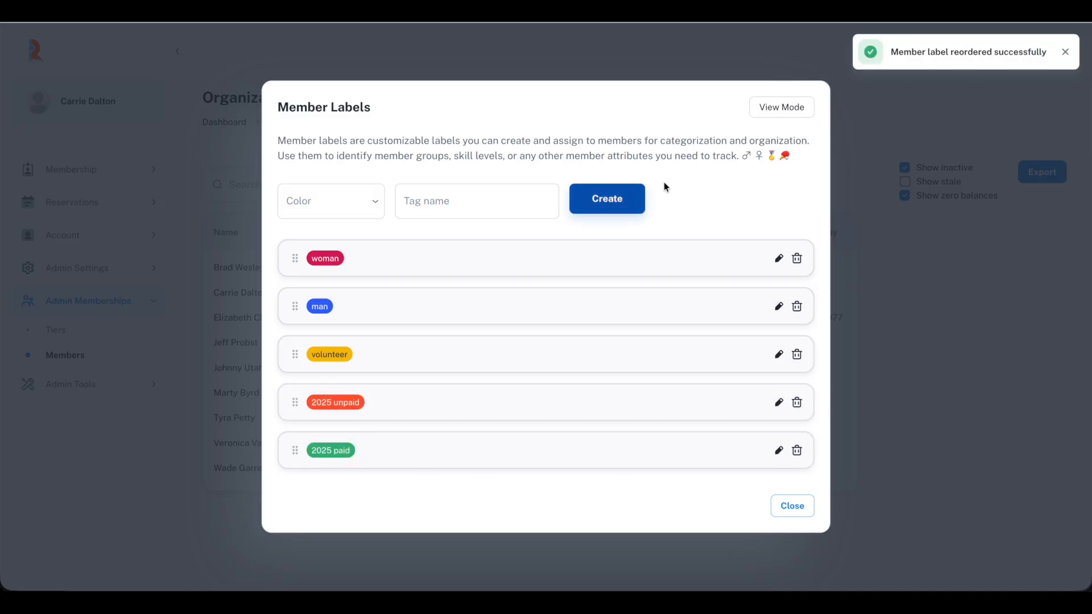
pyautogui.click(761, 109)
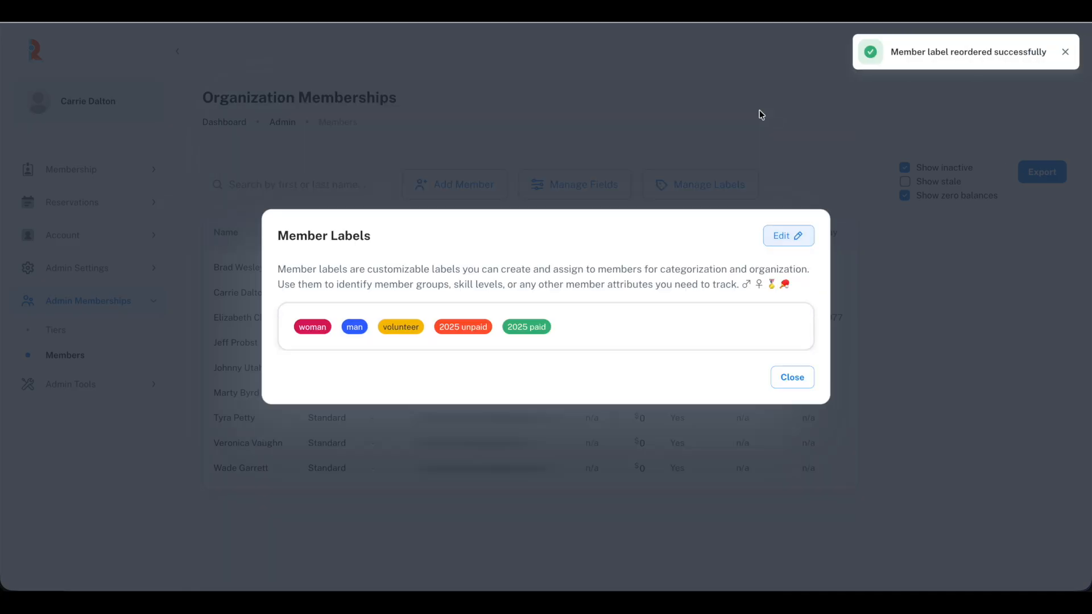
pyautogui.click(792, 377)
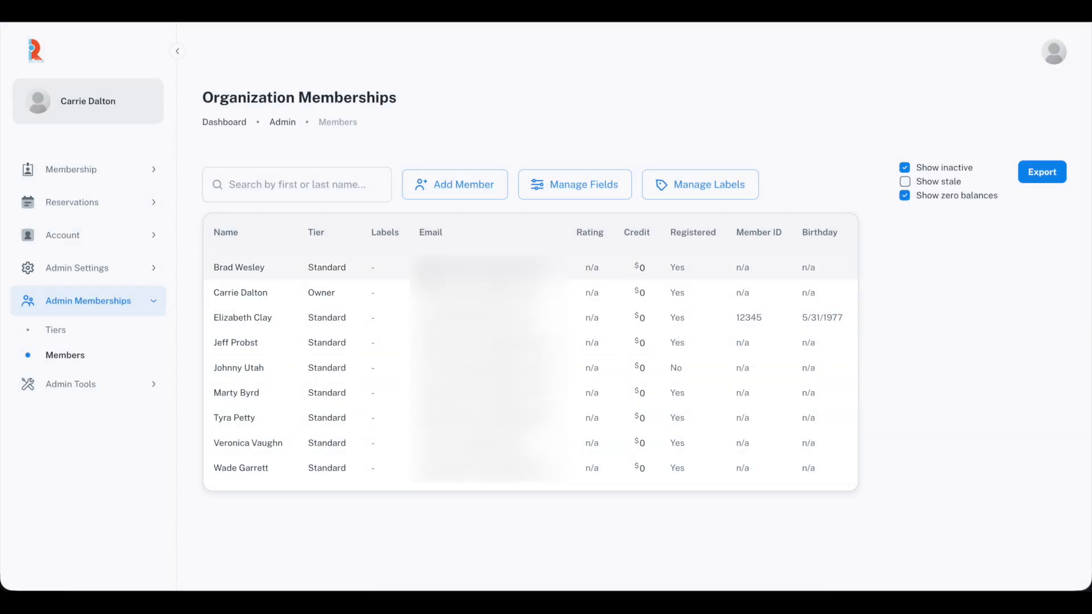
# - Assign the first-listed member the man and 2025 unpaid labels and save
pyautogui.click(419, 269)
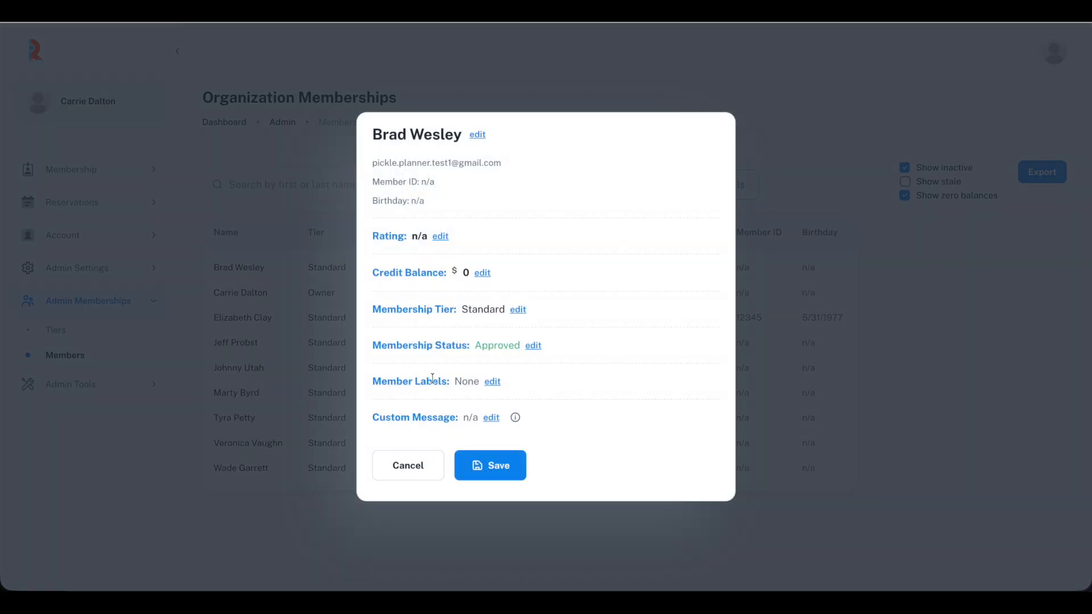
pyautogui.click(492, 382)
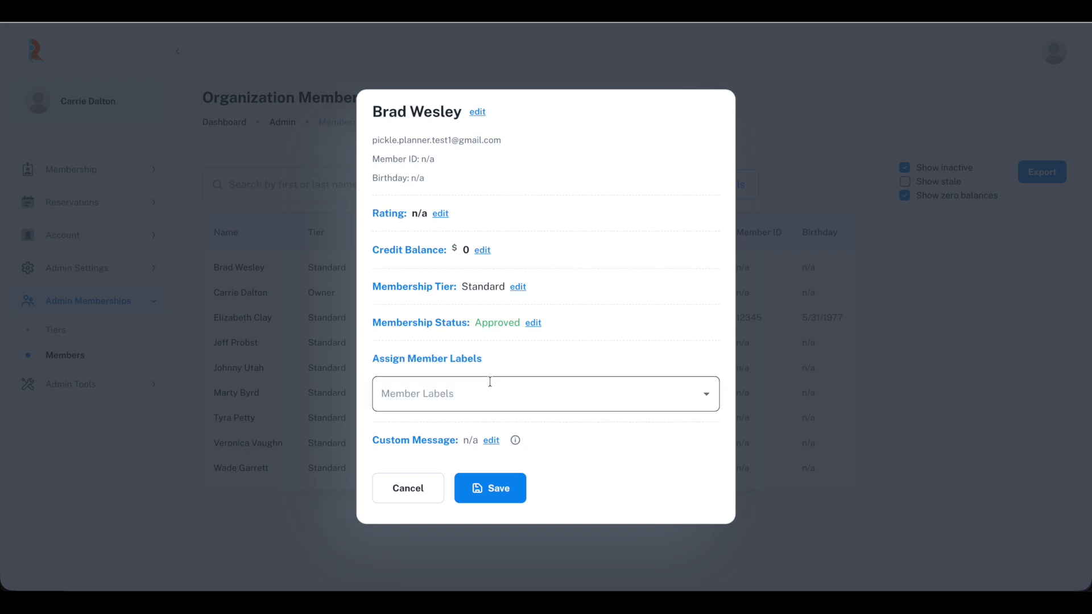
pyautogui.click(489, 386)
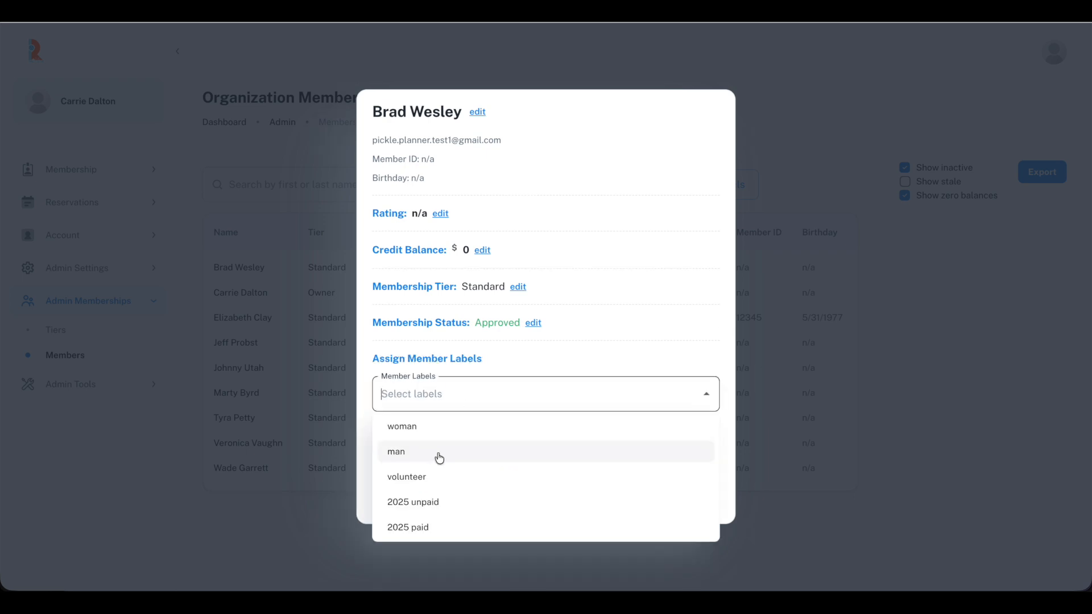
pyautogui.click(439, 452)
pyautogui.click(459, 389)
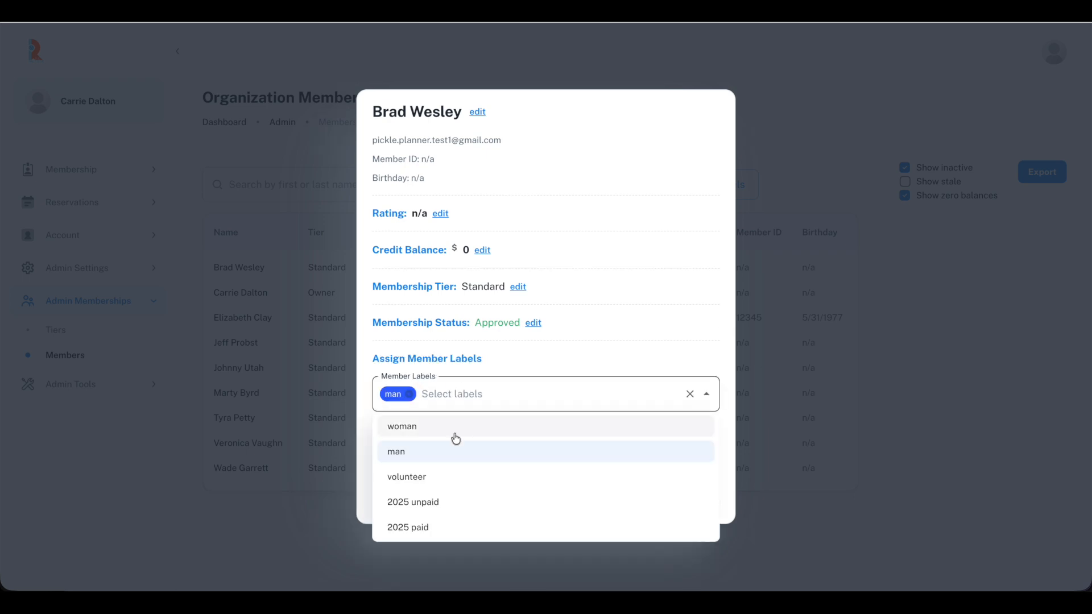
pyautogui.click(441, 503)
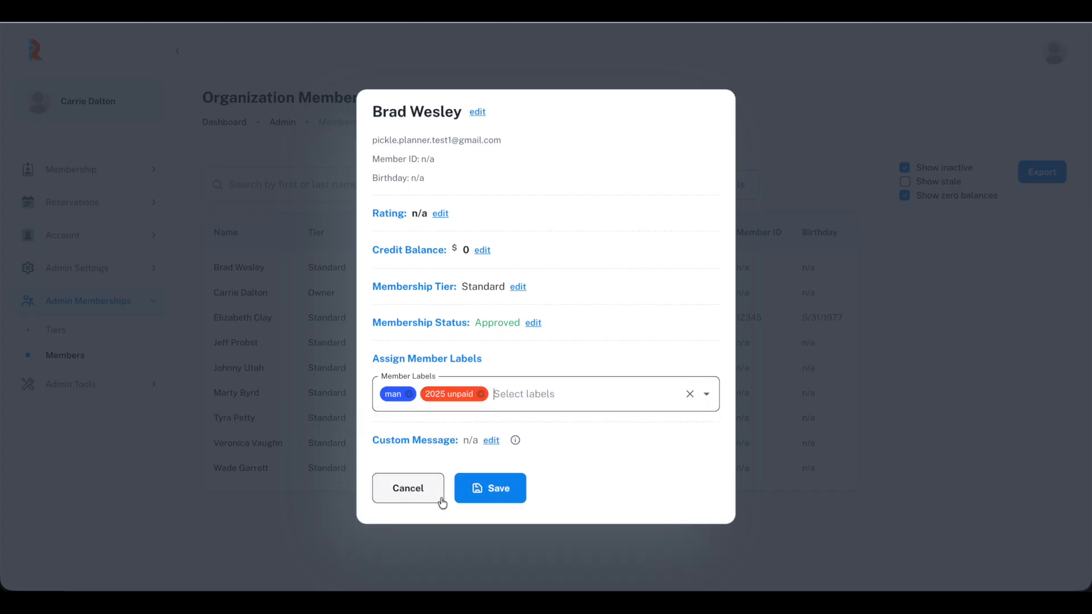
pyautogui.click(491, 490)
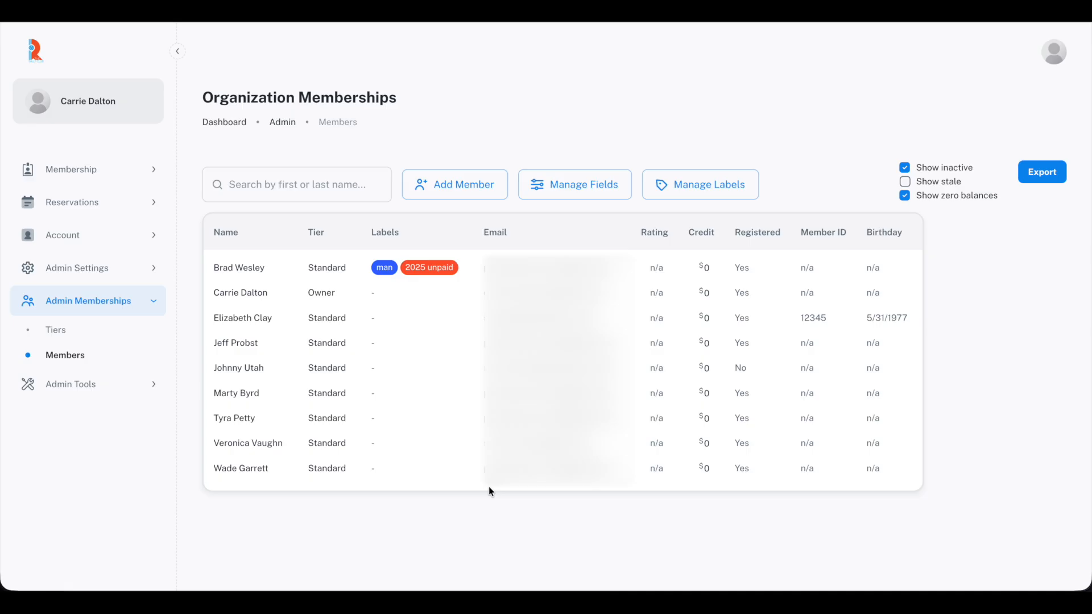
# - Assign the owner the woman and 2025 paid labels and save
pyautogui.click(414, 296)
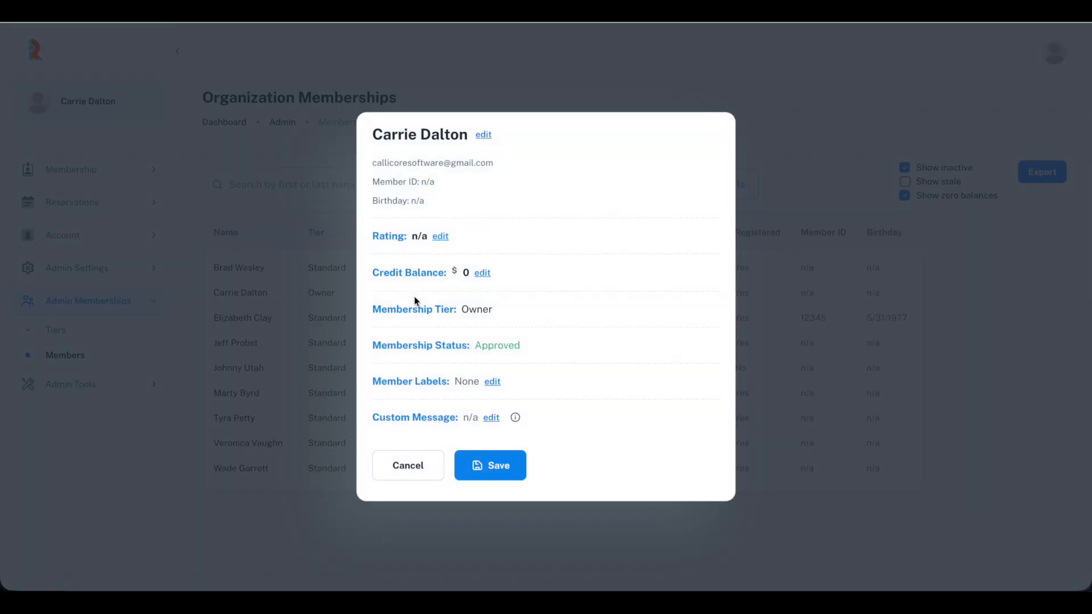
pyautogui.click(494, 382)
pyautogui.click(491, 394)
pyautogui.click(477, 428)
pyautogui.click(478, 394)
pyautogui.click(434, 528)
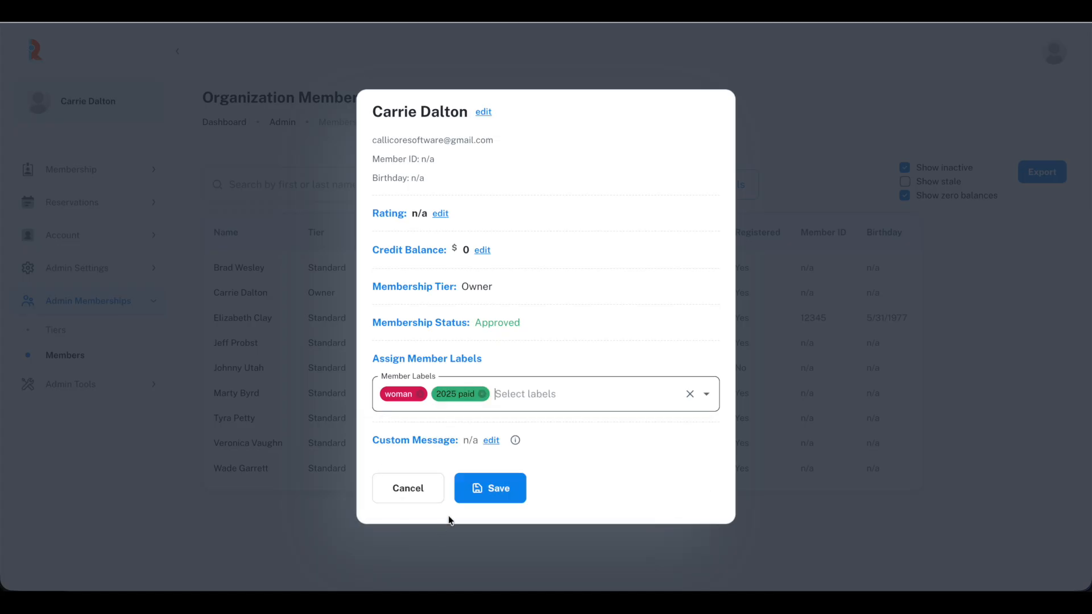
pyautogui.click(491, 487)
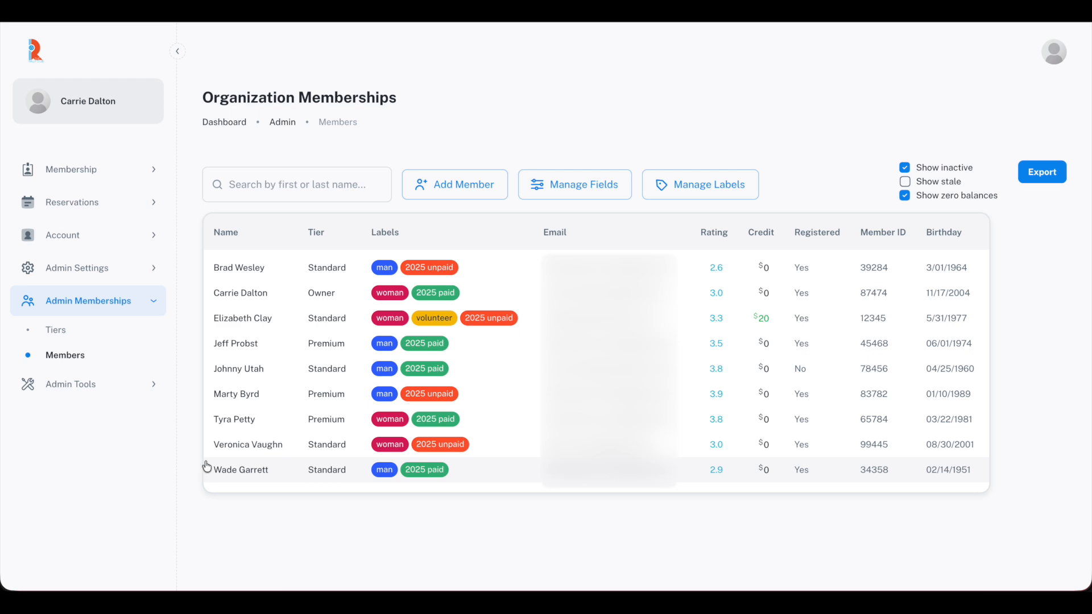
# - Go to the Email Blast composer under the admin tools
pyautogui.click(97, 394)
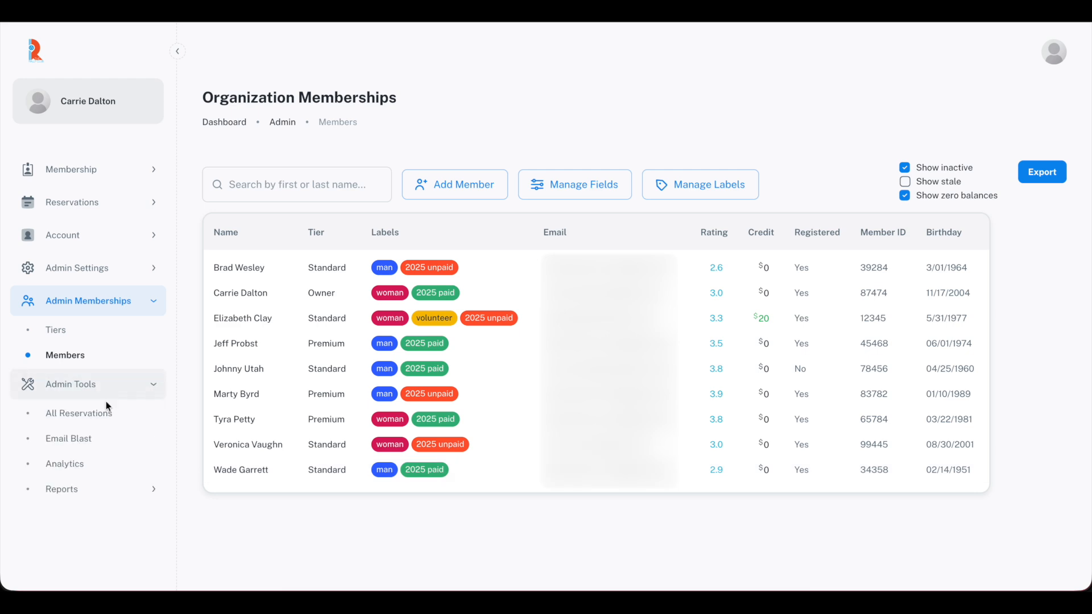
pyautogui.click(103, 441)
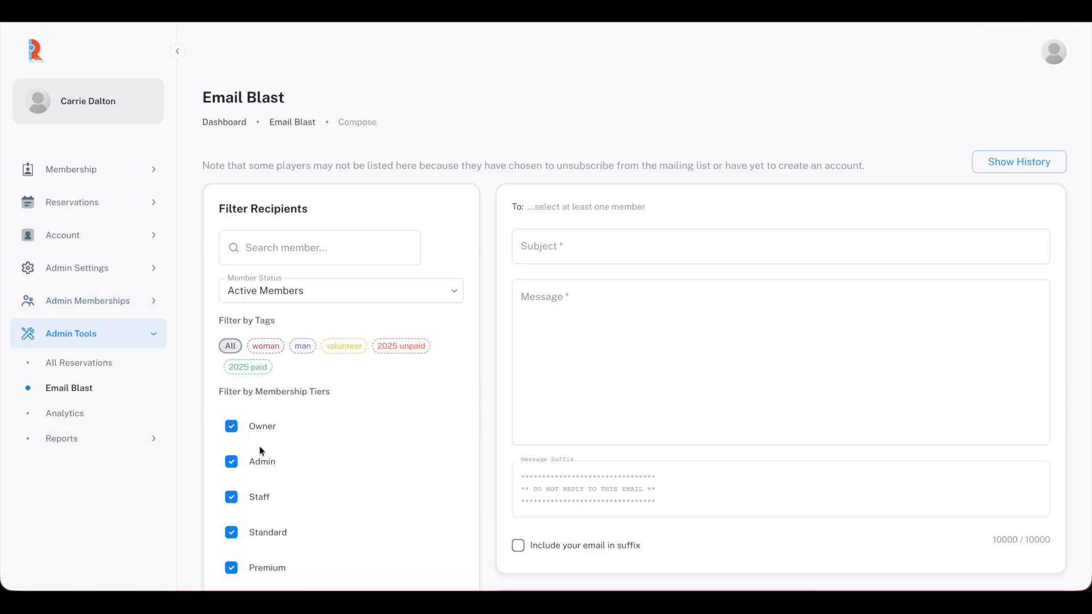
pyautogui.scroll(-5, 441, 461)
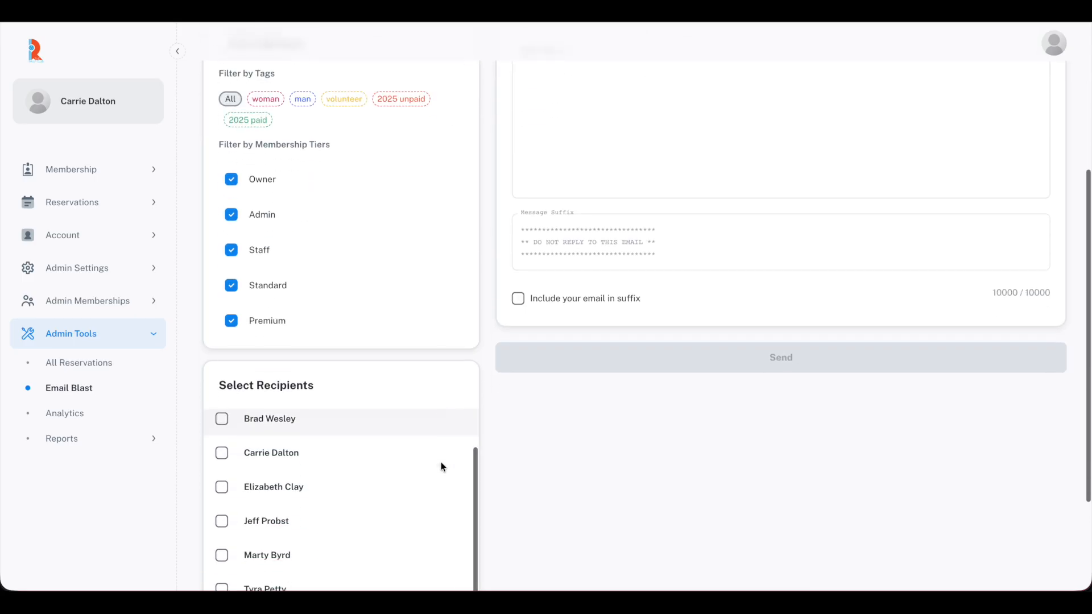
pyautogui.scroll(-3, 438, 439)
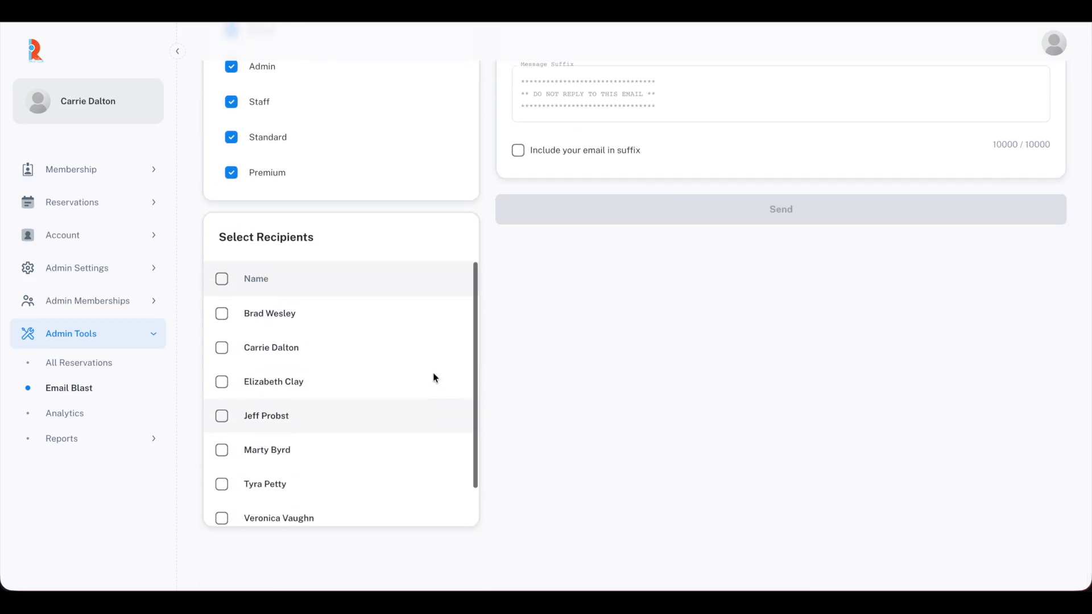
pyautogui.scroll(4, 434, 378)
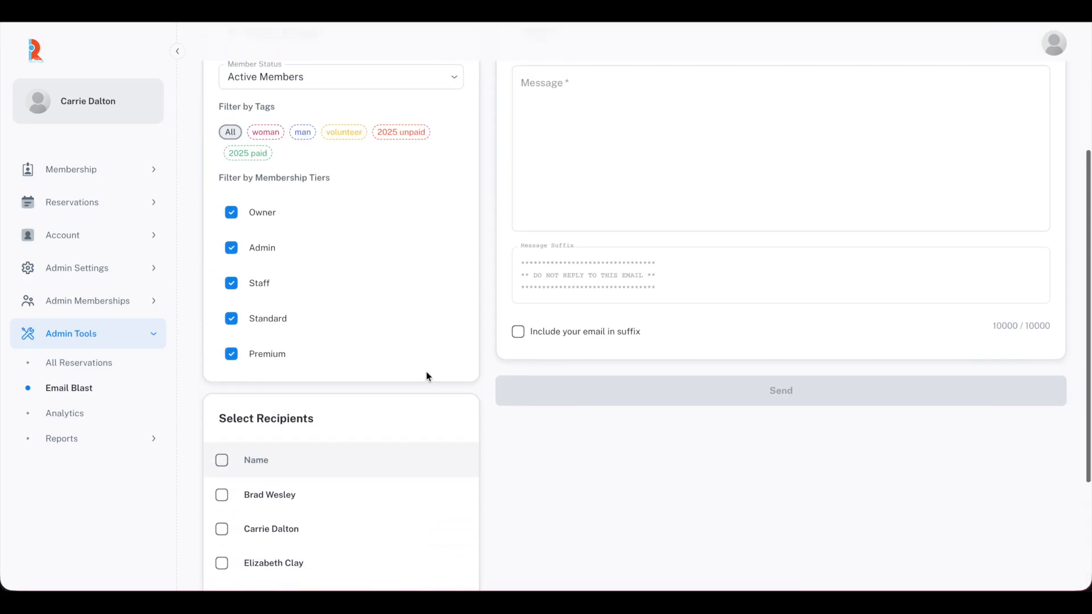
# - Try the man and woman tag filters, then filter recipients to 2025 unpaid only
pyautogui.click(305, 135)
pyautogui.scroll(-2, 552, 487)
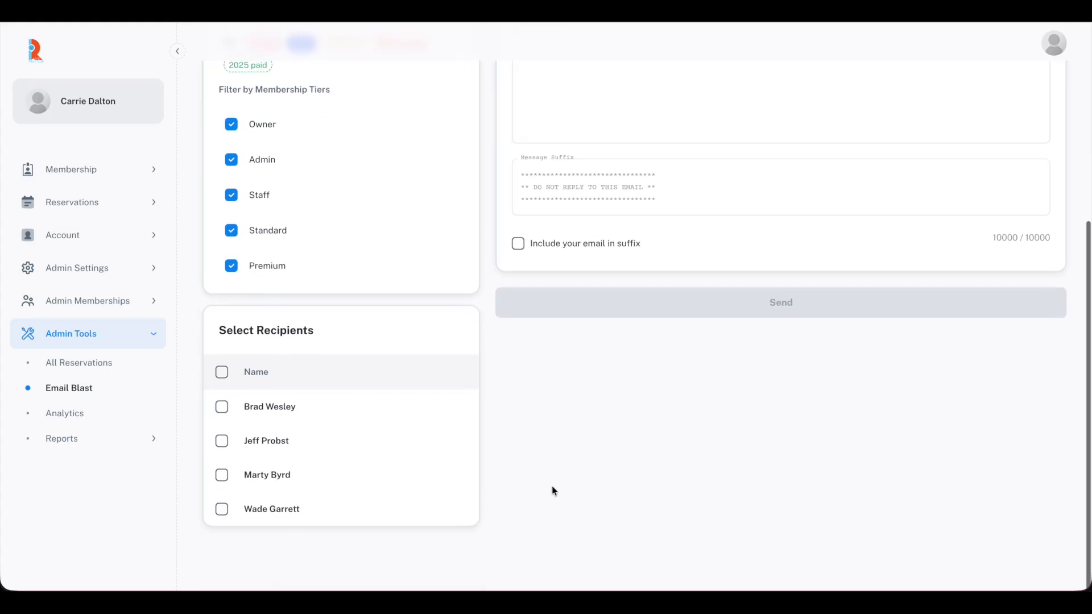
pyautogui.scroll(4, 551, 486)
pyautogui.click(303, 228)
pyautogui.click(271, 233)
pyautogui.scroll(-4, 552, 521)
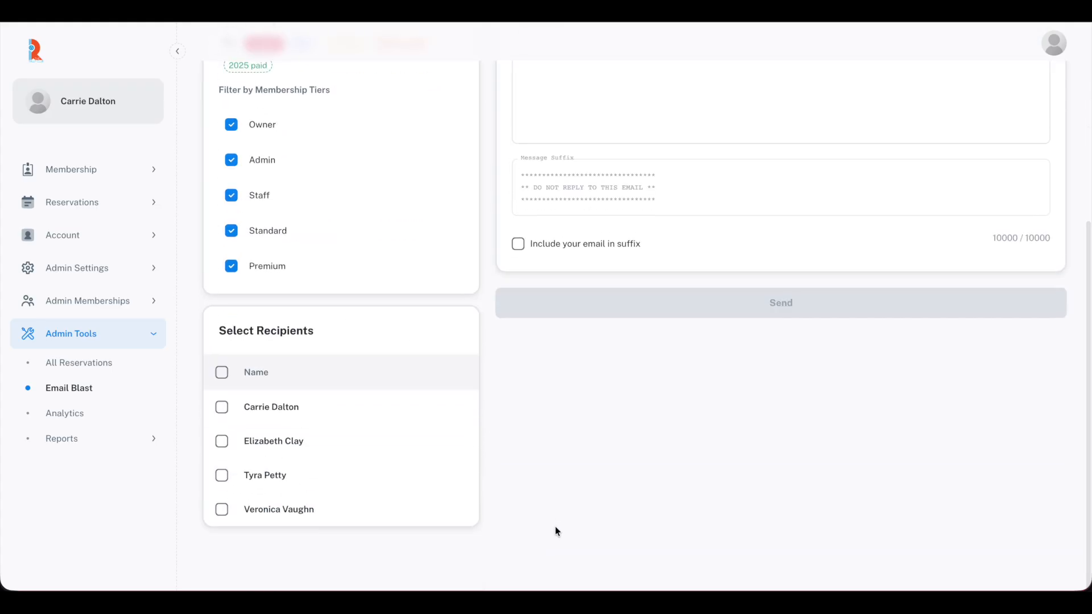
pyautogui.scroll(6, 554, 510)
pyautogui.click(264, 345)
pyautogui.click(398, 344)
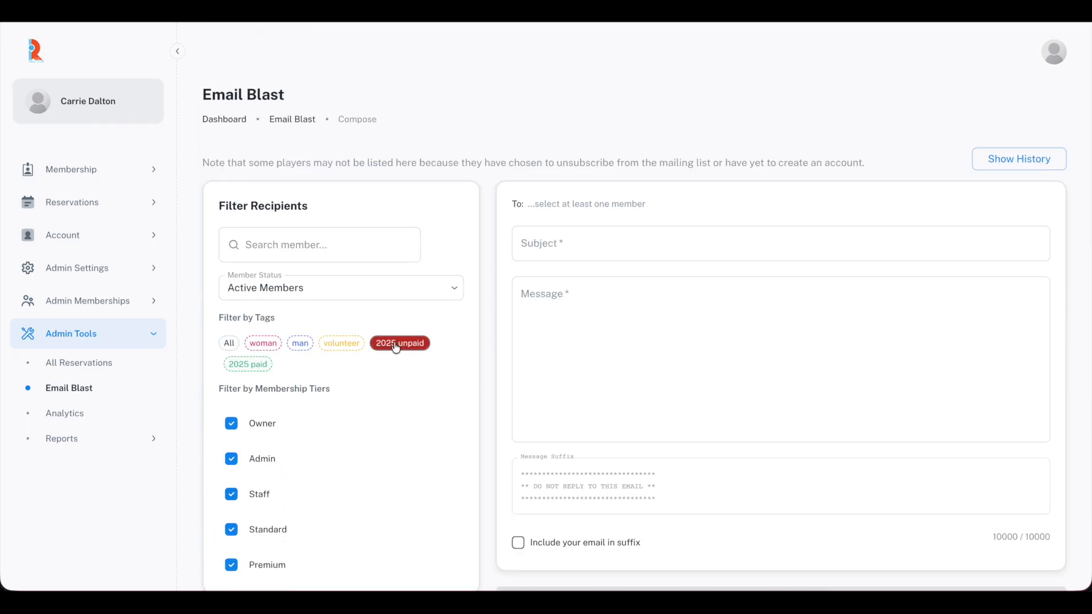
pyautogui.scroll(-5, 415, 415)
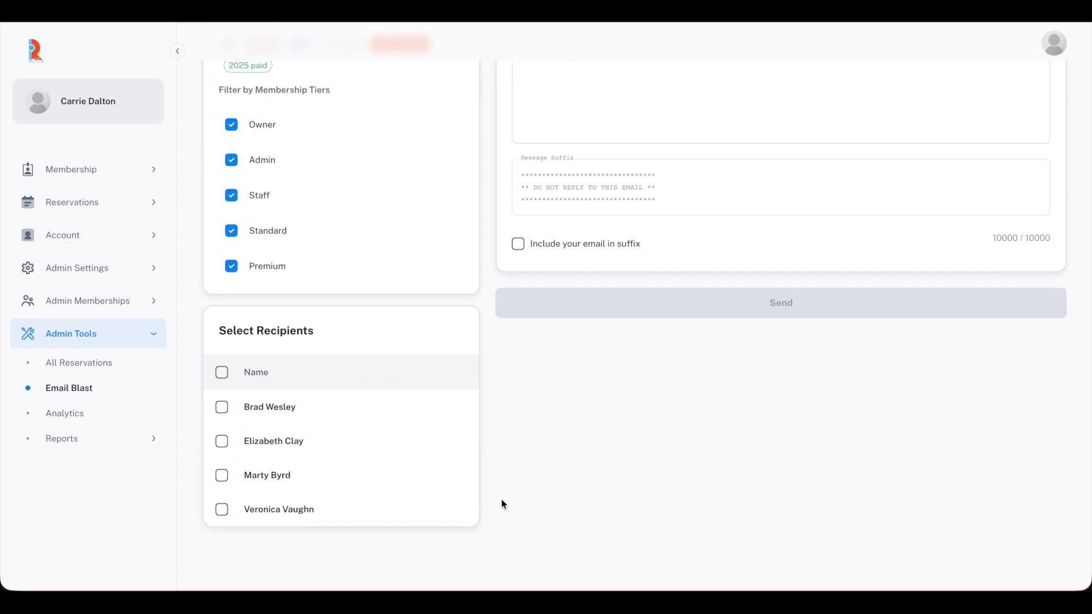
pyautogui.scroll(4, 524, 494)
# - Send a 'Membership Dues' email requesting 2025 payment to all four unpaid members
pyautogui.click(558, 163)
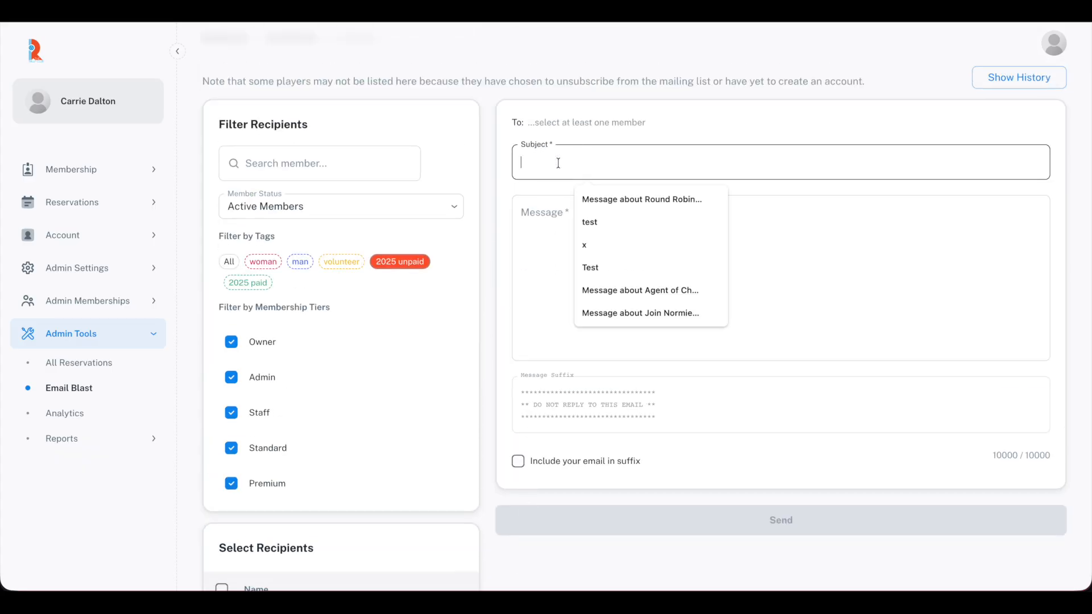
pyautogui.write('Membership Dues')
pyautogui.press('Tab')
pyautogui.write('If you are recei')
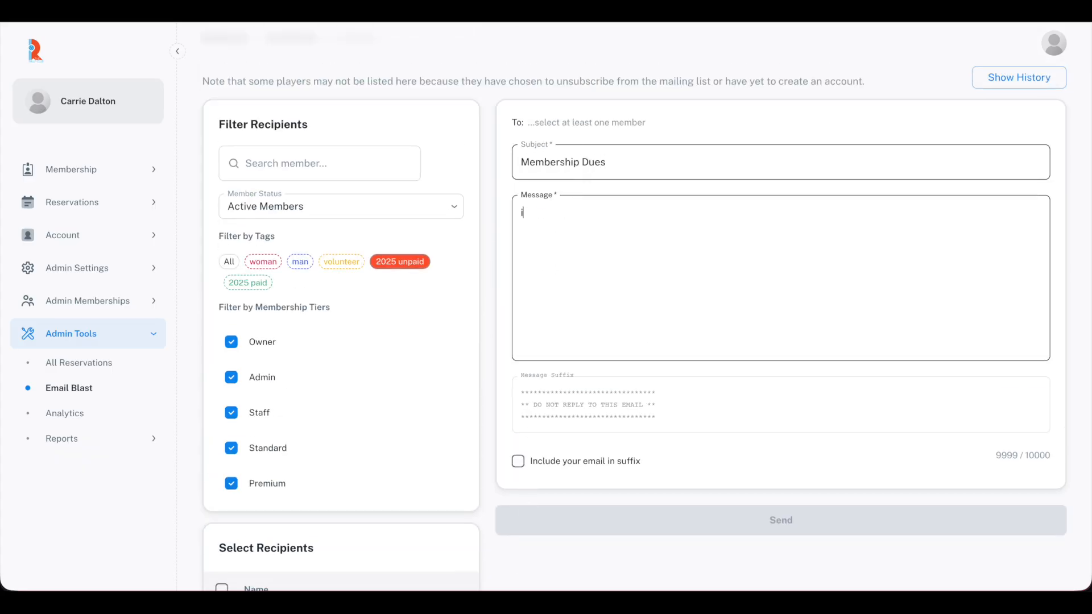
pyautogui.write('ving this email, it is because we have yet to receive payment for your')
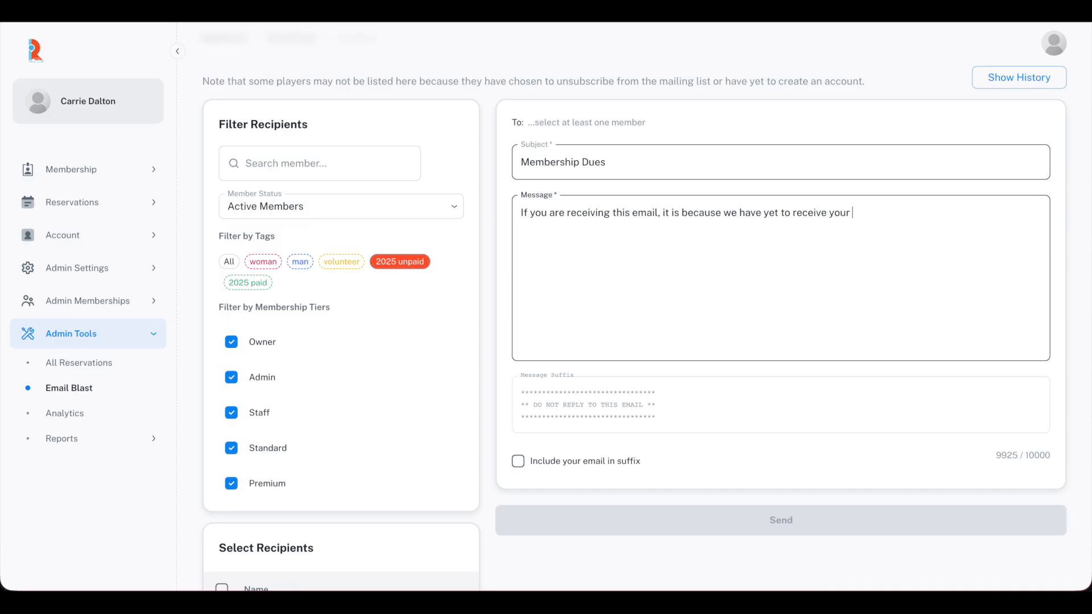
pyautogui.write(' 2025 membership. Please pay at your earliest convenience.')
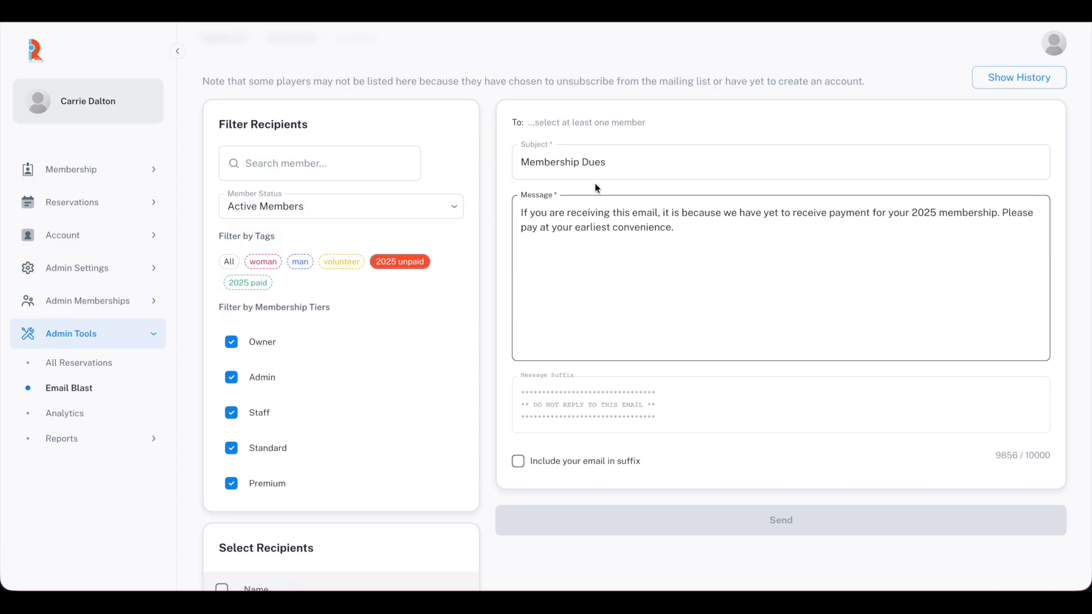
pyautogui.scroll(-4, 540, 267)
pyautogui.click(222, 374)
pyautogui.scroll(2, 540, 407)
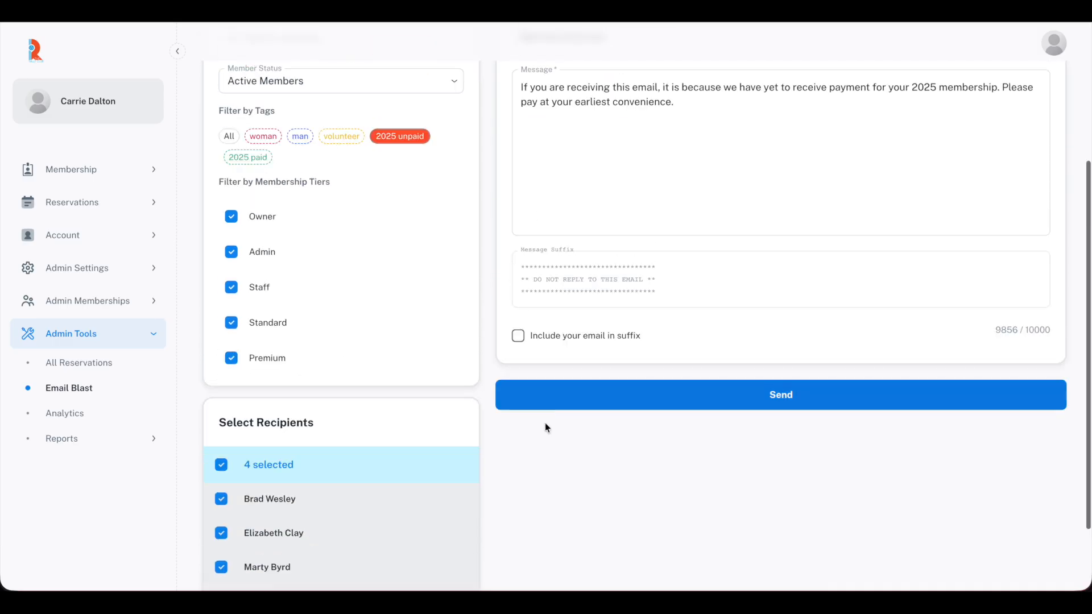
pyautogui.click(567, 405)
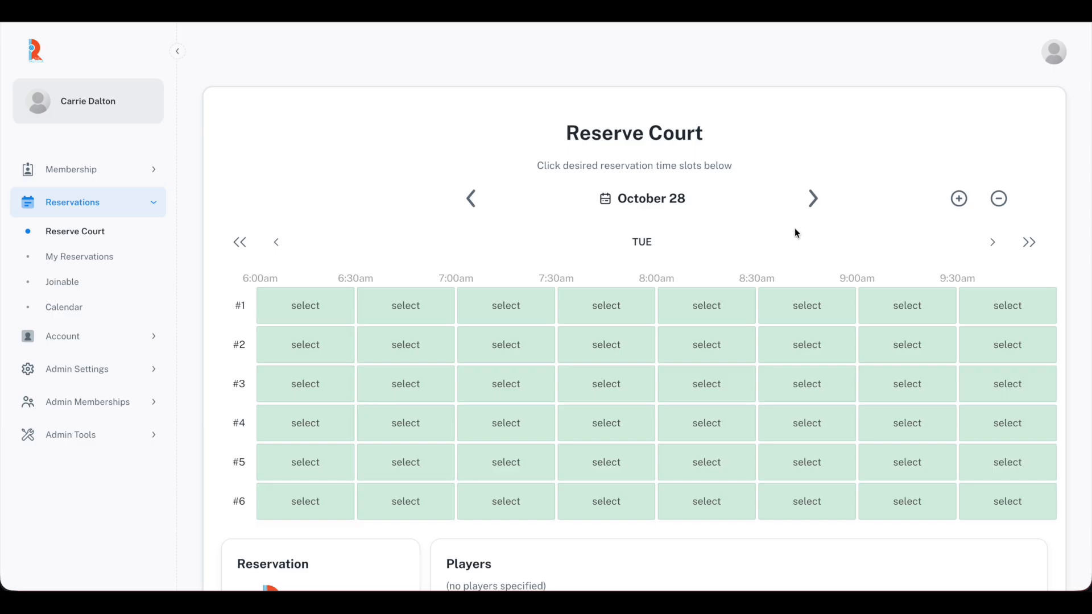
# - Select courts #1–#3 on October 30, 6:00–8:00pm, and enable the event name option
pyautogui.click(813, 200)
pyautogui.click(814, 200)
pyautogui.click(1028, 242)
pyautogui.click(1029, 242)
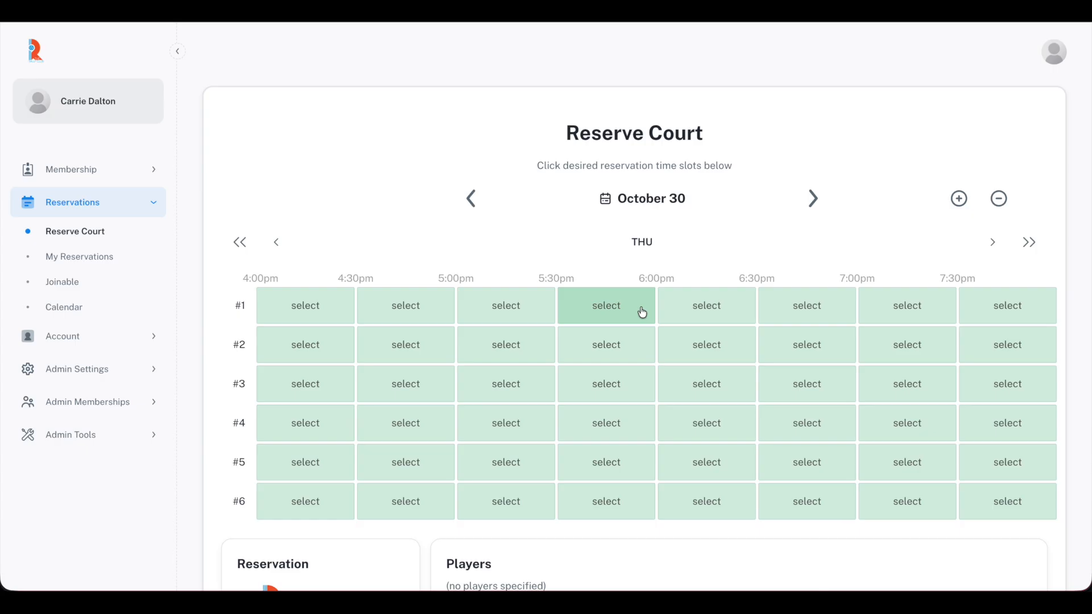
pyautogui.click(695, 307)
pyautogui.click(1000, 387)
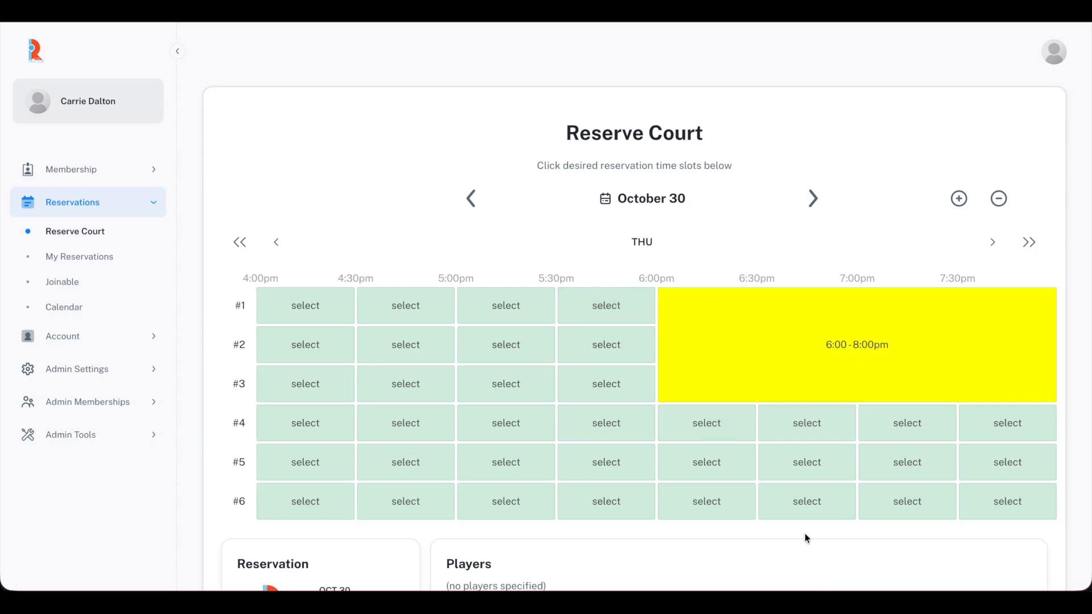
pyautogui.scroll(-7, 807, 538)
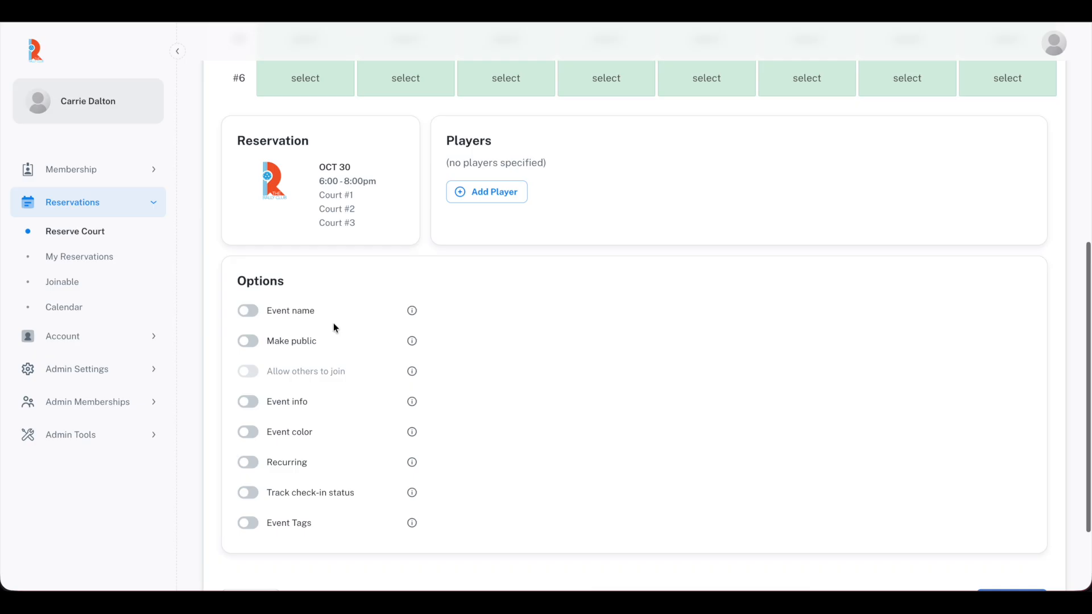
pyautogui.click(248, 311)
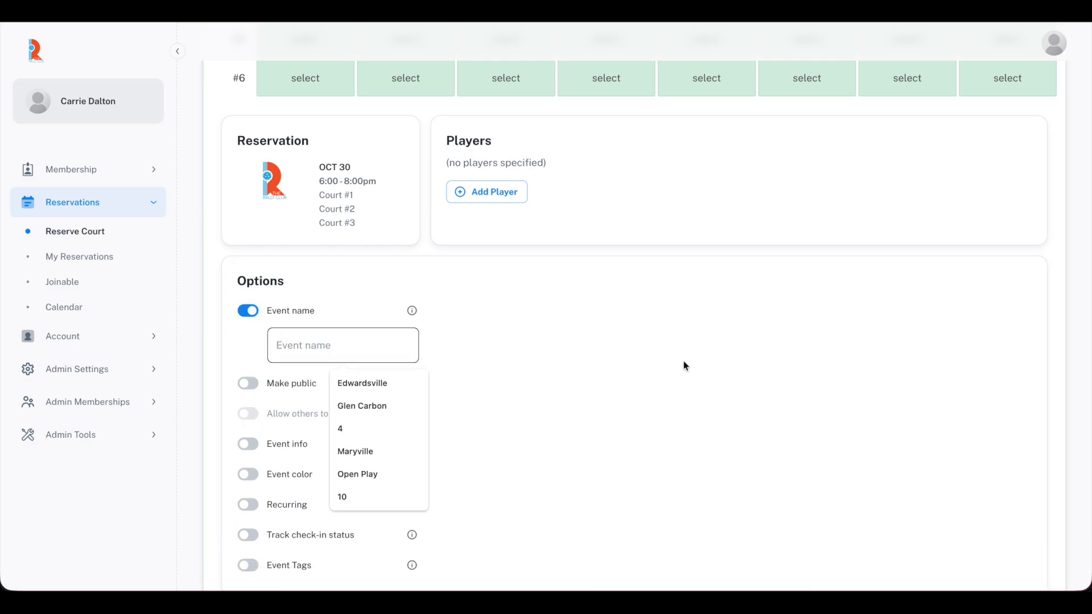
# - Name the reservation 'Ladies Advanced Play' and make it public and open for others to join
pyautogui.write('Ladies Ad')
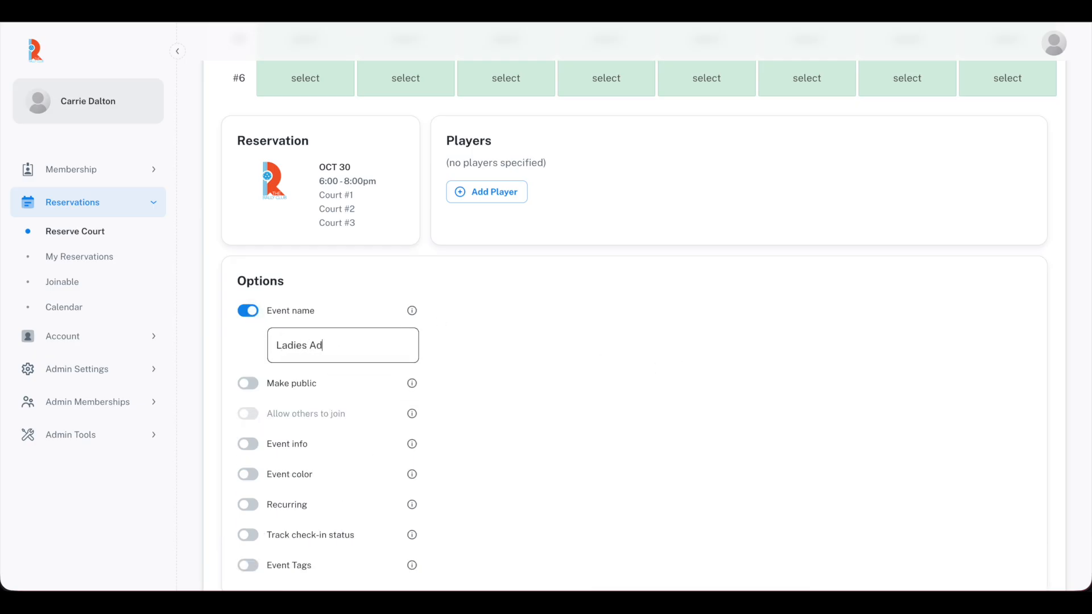
pyautogui.write('vanced Play')
pyautogui.click(248, 383)
pyautogui.scroll(-3, 533, 353)
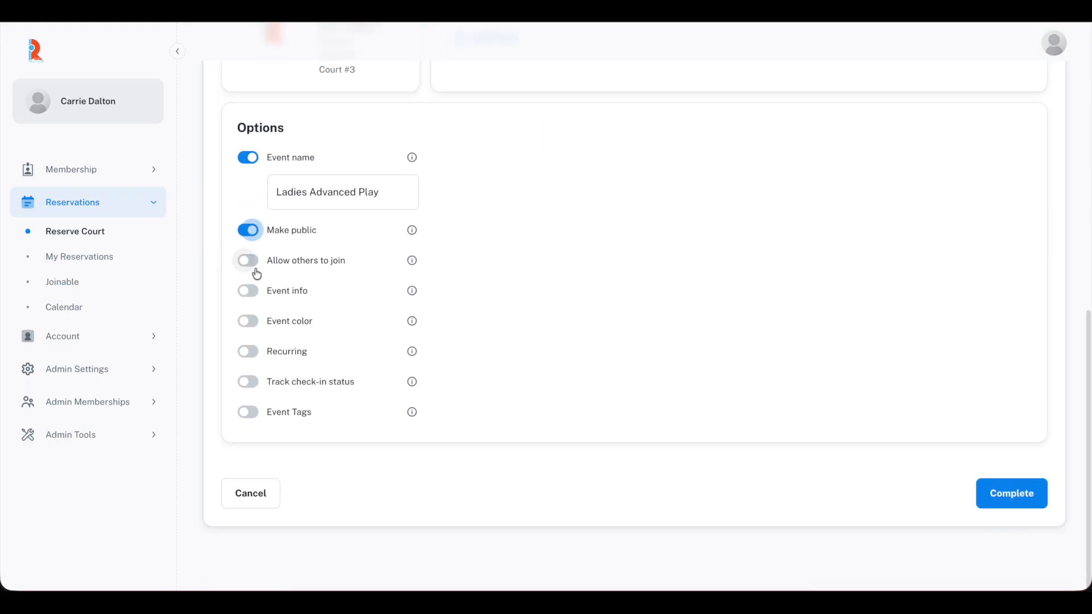
pyautogui.click(251, 262)
# - Set the reservation's entry fee to $8
pyautogui.doubleClick(308, 346)
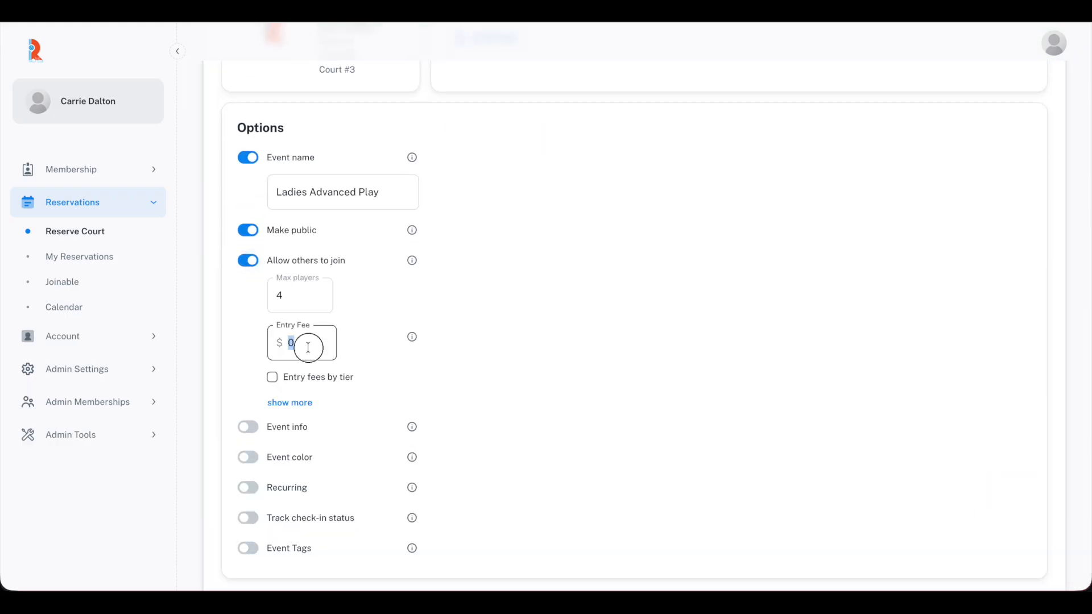
pyautogui.write('8')
pyautogui.scroll(-3, 493, 392)
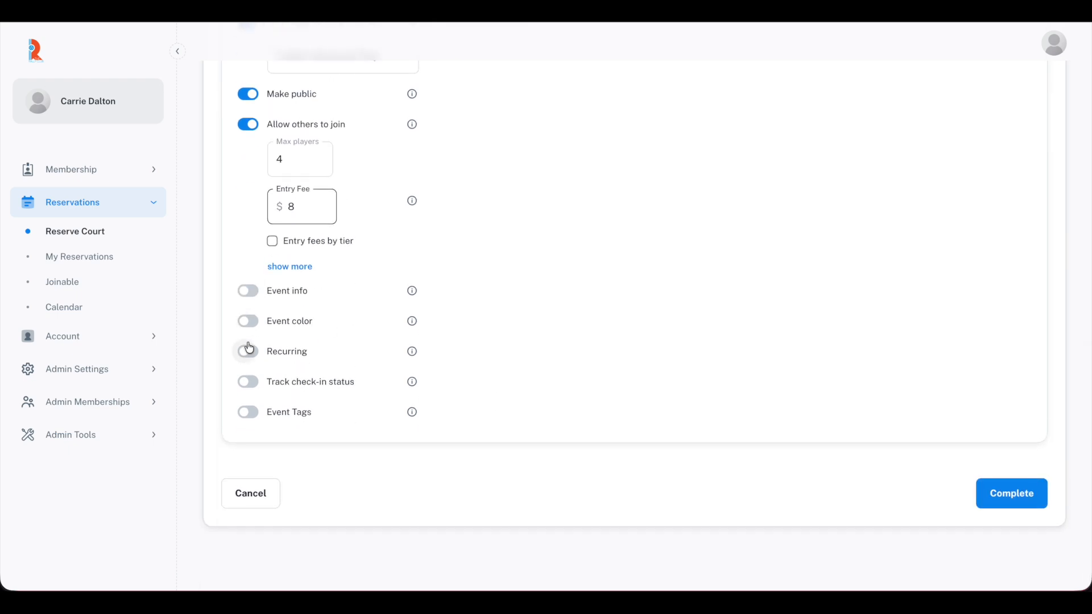
pyautogui.click(299, 266)
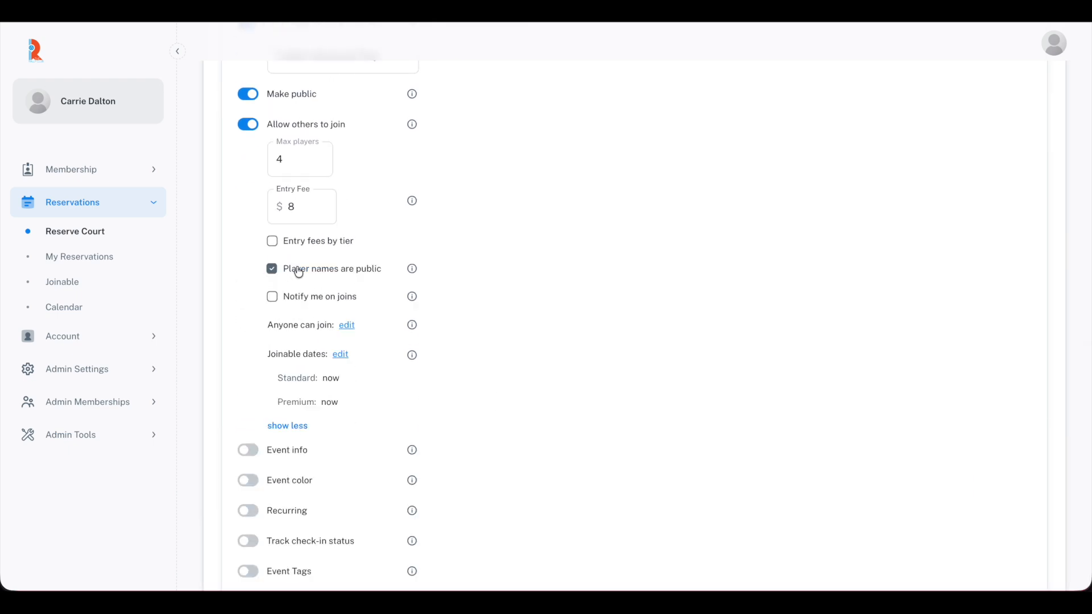
# - Require woman and 2025 paid tags, exclude Standard members, raise minimum rating to 3.5, and complete
pyautogui.click(348, 327)
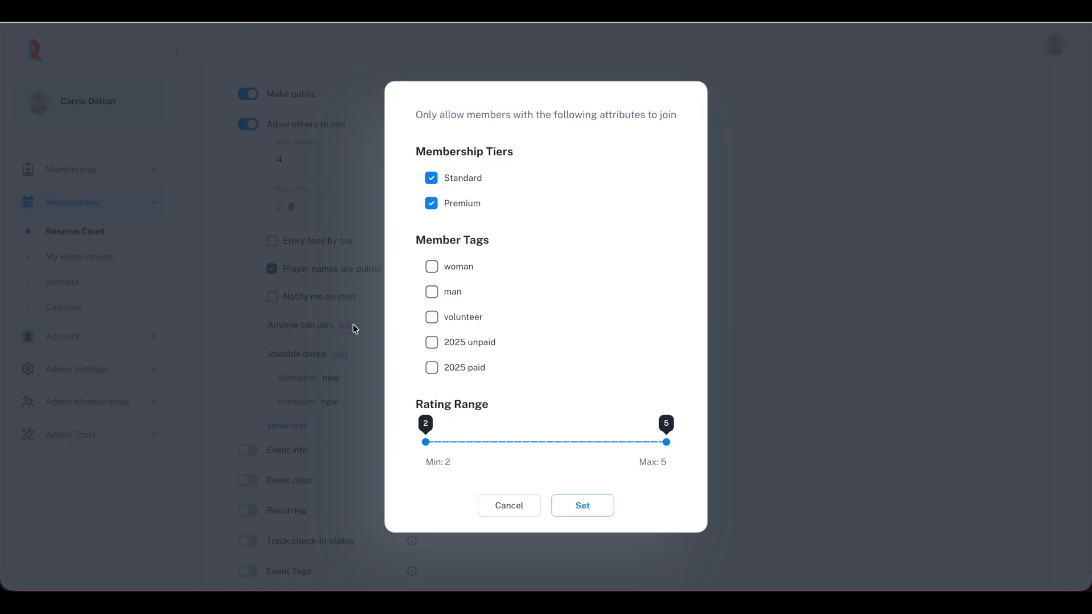
pyautogui.click(432, 267)
pyautogui.click(432, 368)
pyautogui.click(432, 178)
pyautogui.moveTo(426, 442); pyautogui.dragTo(546, 443)
pyautogui.click(575, 508)
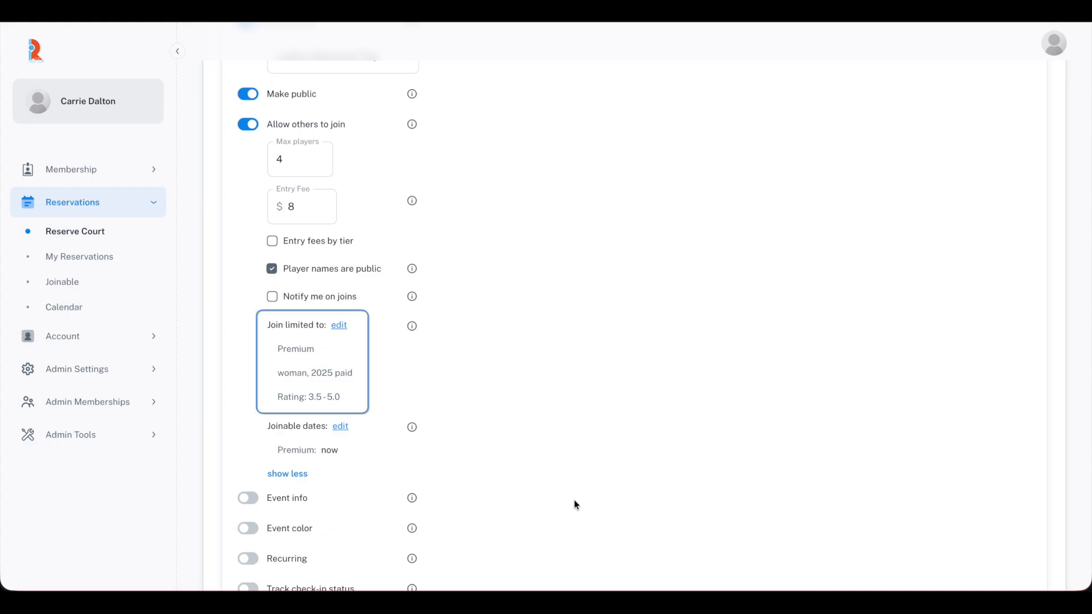
pyautogui.scroll(-3, 574, 499)
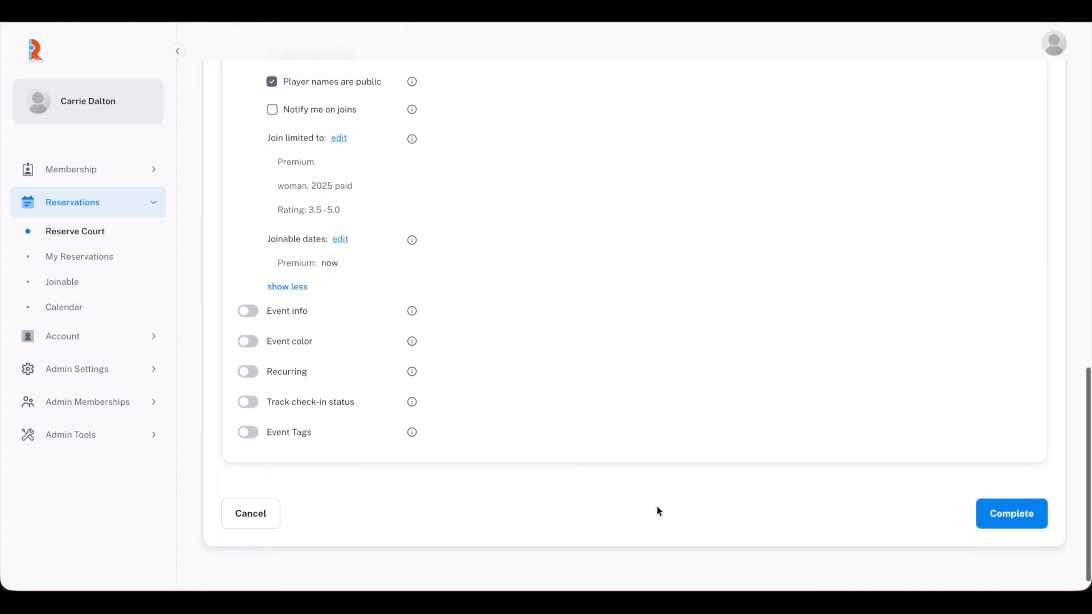
pyautogui.click(1030, 521)
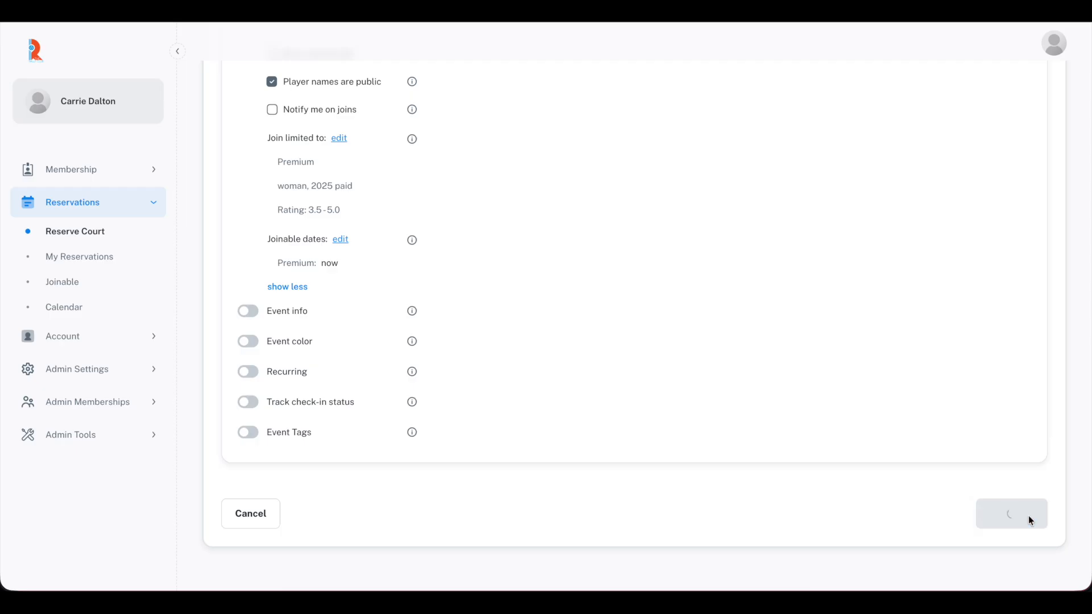